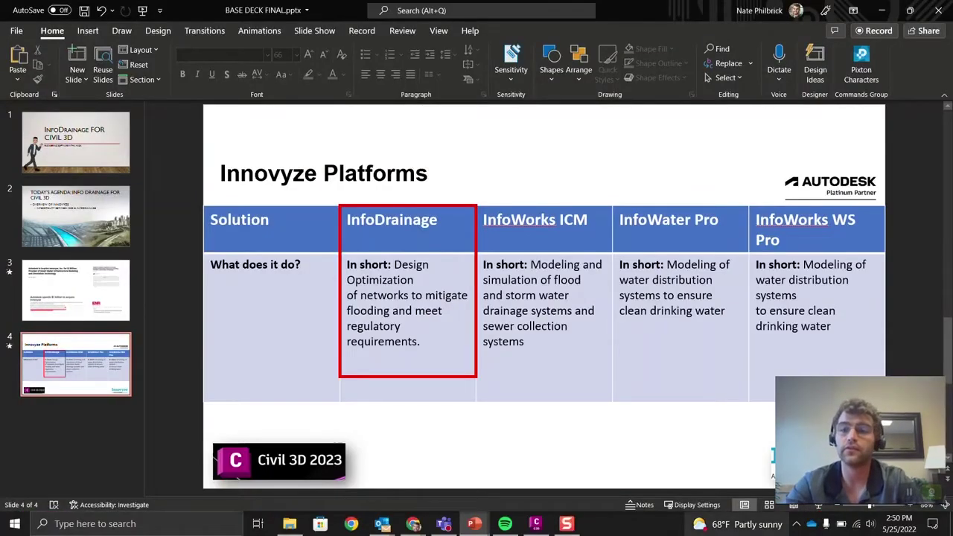
Minimize the presentation, browser and Outlook windows and bring Civil 3D to the front
{"action": "left_click", "coordinate": [881, 11]}
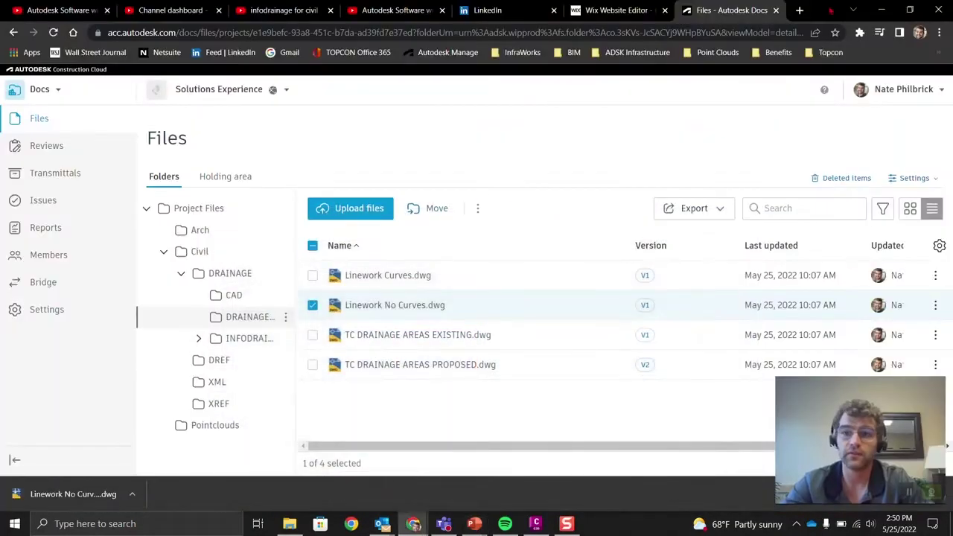
{"action": "left_click", "coordinate": [881, 11]}
{"action": "left_click", "coordinate": [881, 9]}
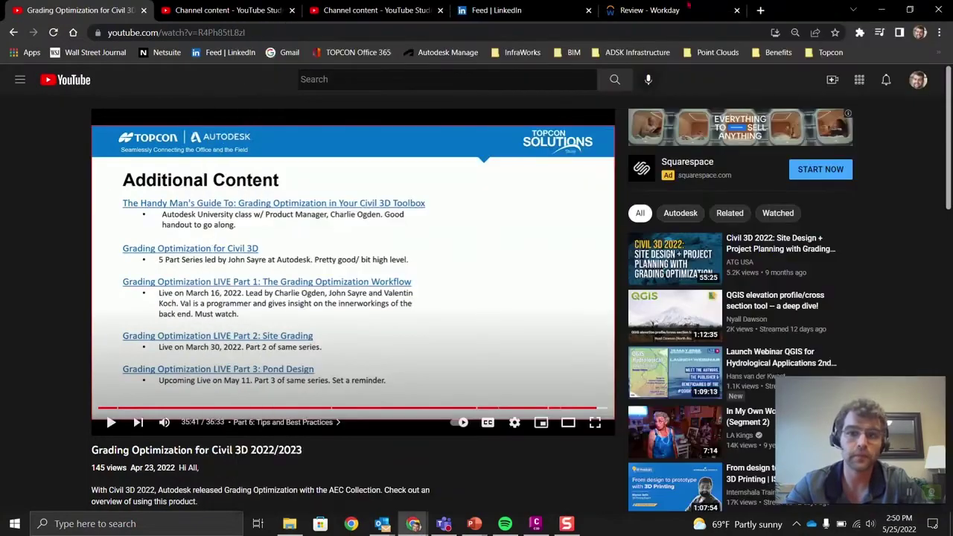
{"action": "left_click", "coordinate": [881, 11]}
{"action": "left_click", "coordinate": [881, 11]}
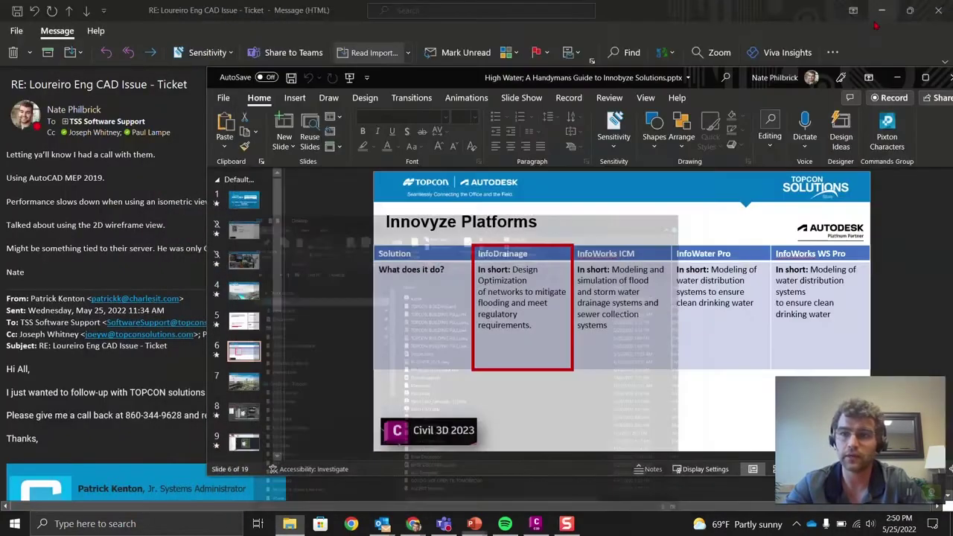
{"action": "left_click", "coordinate": [882, 10]}
{"action": "left_click", "coordinate": [881, 11]}
{"action": "left_click", "coordinate": [882, 10]}
{"action": "left_click", "coordinate": [881, 15]}
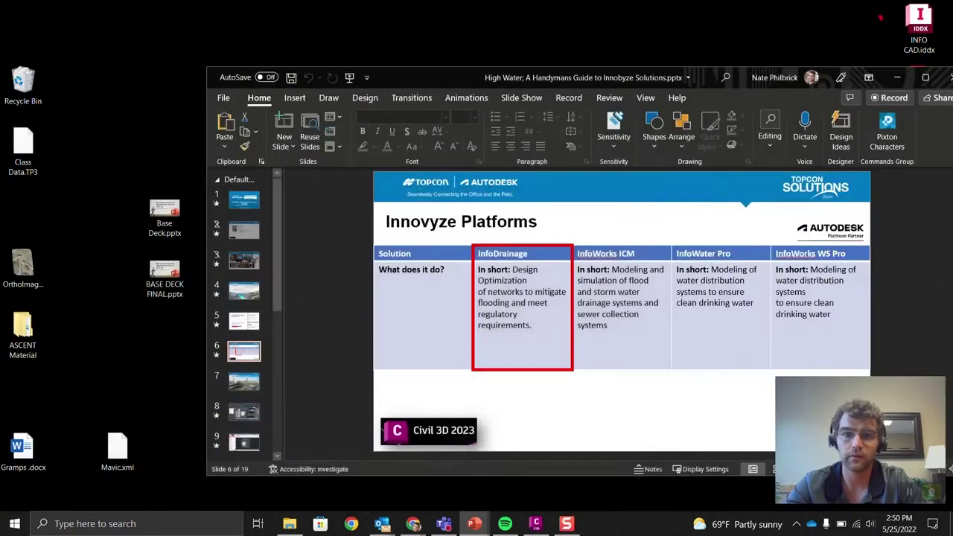
{"action": "left_click", "coordinate": [872, 74]}
{"action": "left_click", "coordinate": [535, 523]}
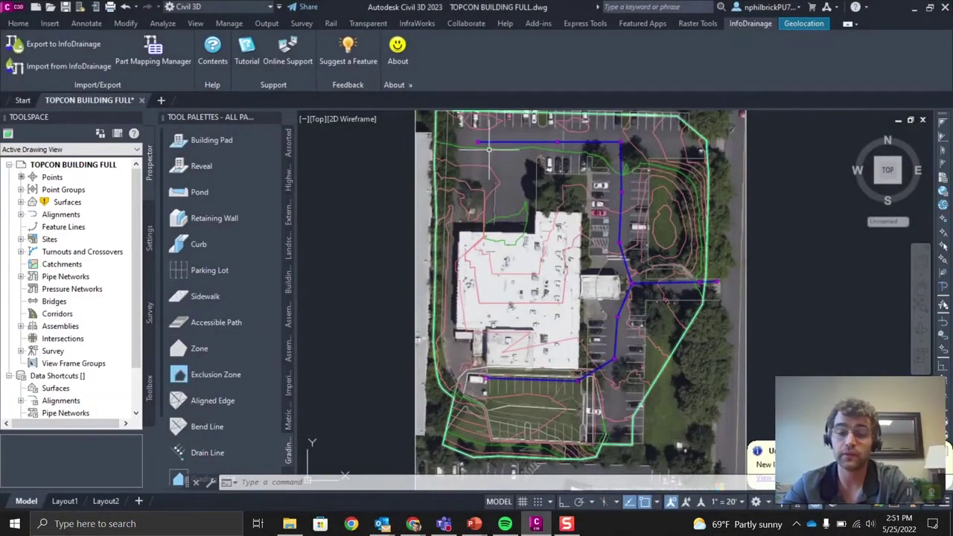
Pan and zoom to the full TOPCON BUILDING FULL site and return to the InfoDrainage ribbon tab
{"action": "left_click_drag", "start_coordinate": [440, 158], "coordinate": [378, 149]}
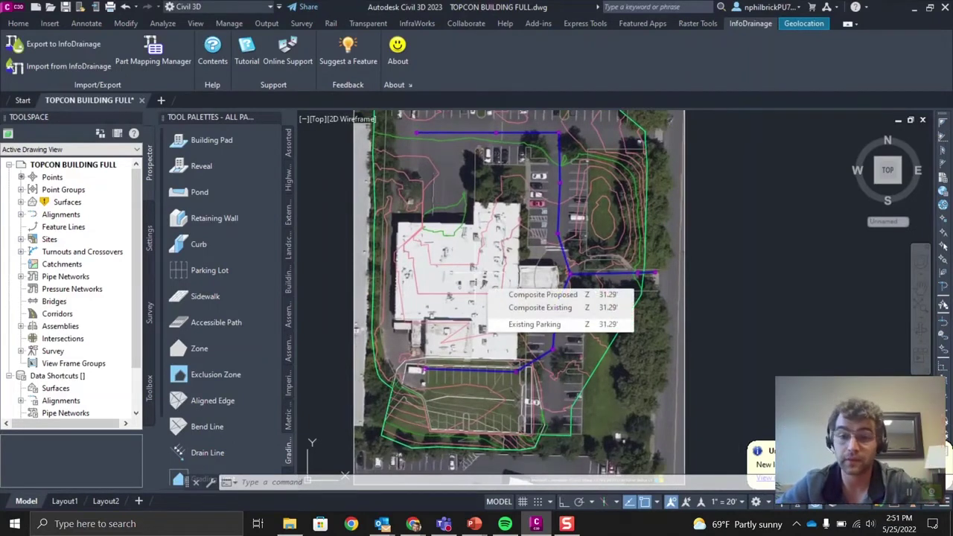
{"action": "scroll", "coordinate": [409, 136], "scroll_direction": "up", "scroll_amount": 4}
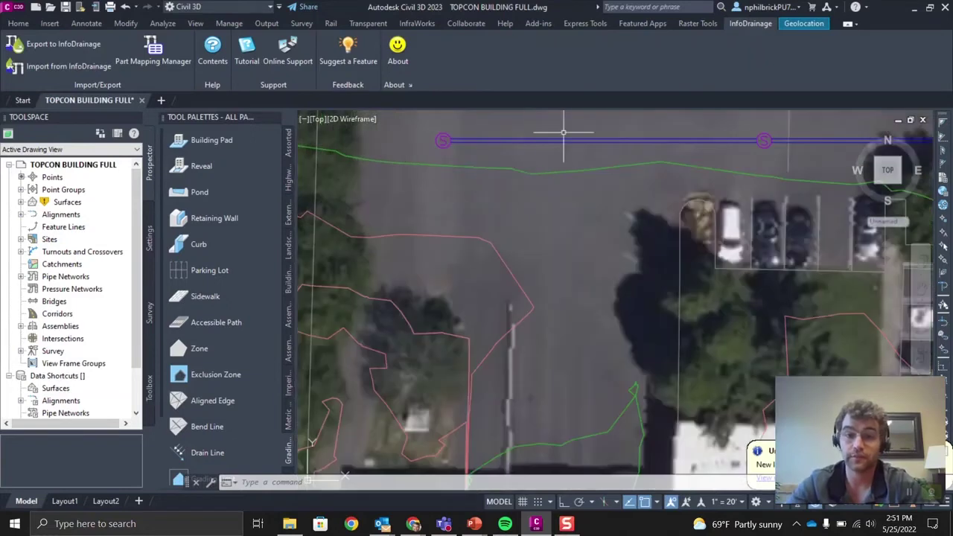
{"action": "scroll", "coordinate": [570, 167], "scroll_direction": "down", "scroll_amount": 6}
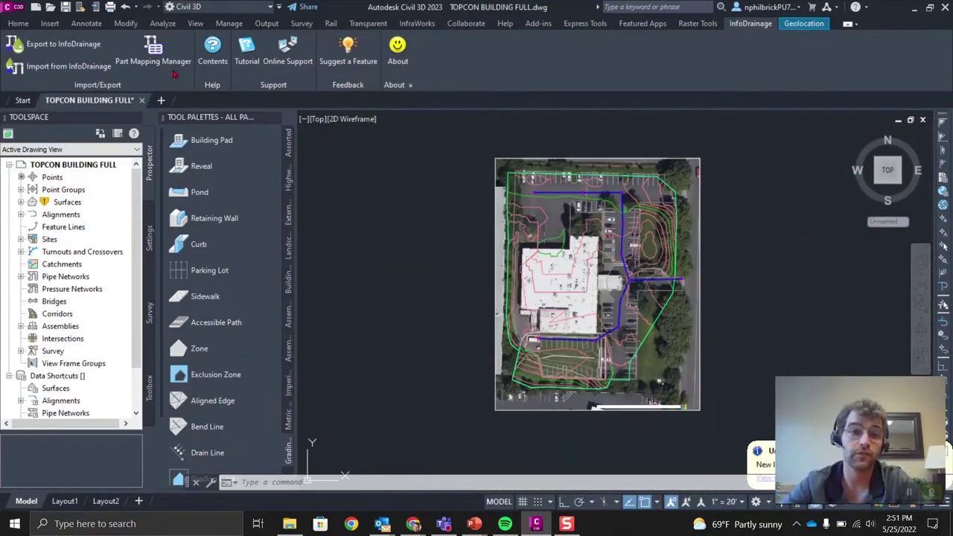
{"action": "left_click", "coordinate": [22, 24]}
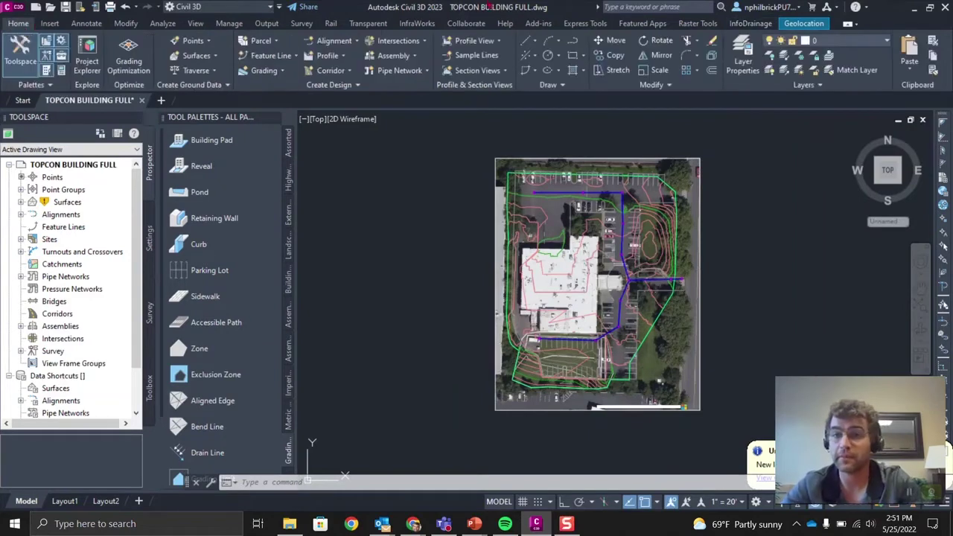
{"action": "left_click", "coordinate": [750, 24]}
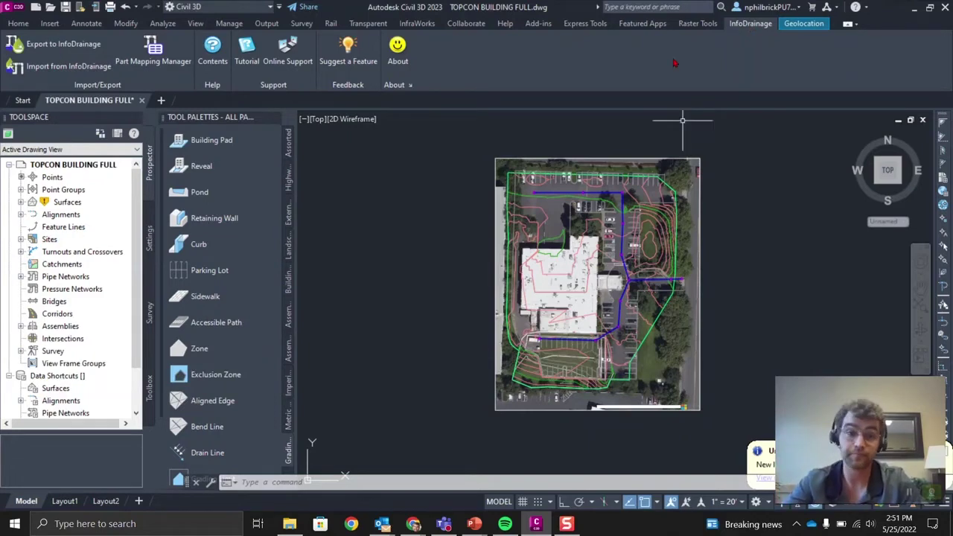
Start Export to InfoDrainage and set the target file to VIDEO INFO FILE.iddx
{"action": "left_click", "coordinate": [82, 45]}
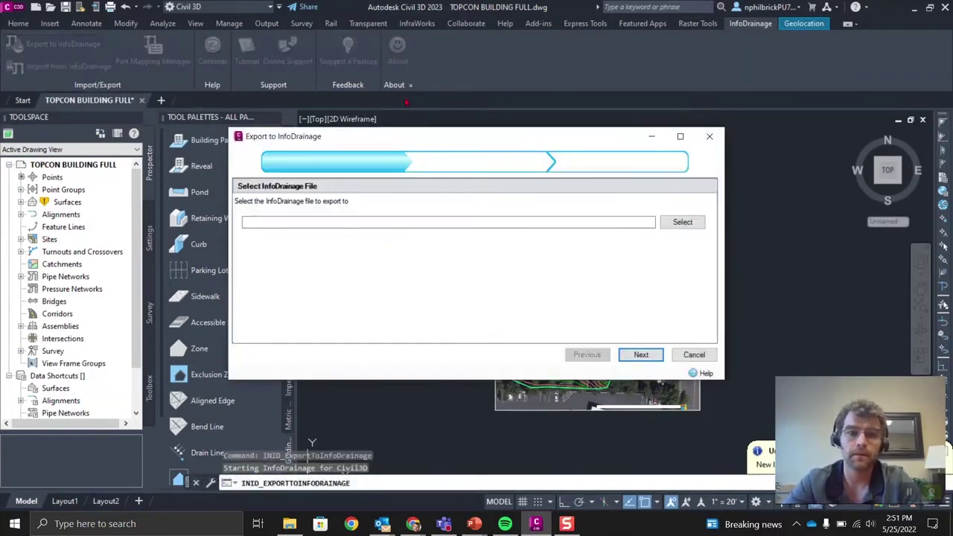
{"action": "left_click_drag", "start_coordinate": [409, 139], "coordinate": [406, 82]}
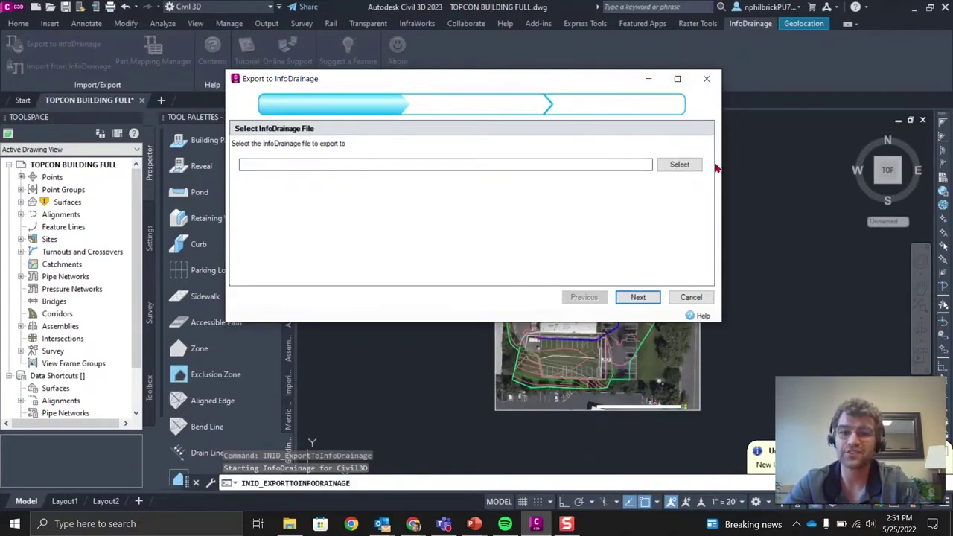
{"action": "left_click", "coordinate": [679, 164]}
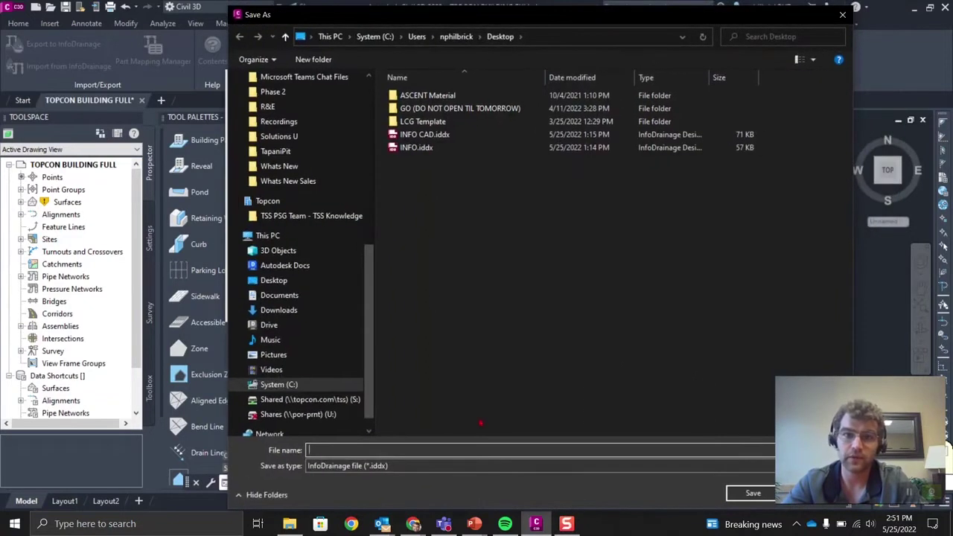
{"action": "type", "text": "V"}
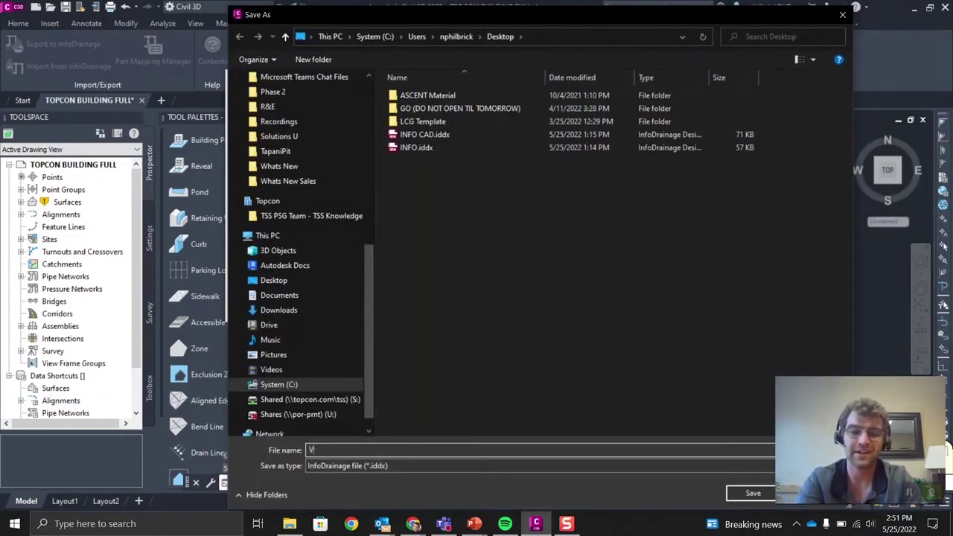
{"action": "type", "text": "IDEO INFO "}
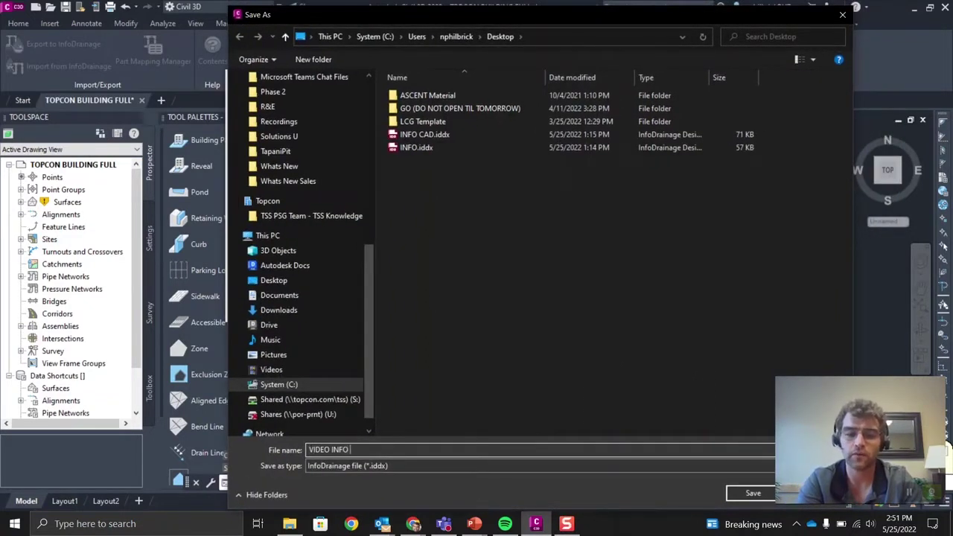
{"action": "type", "text": "FILE"}
{"action": "key", "text": "Return"}
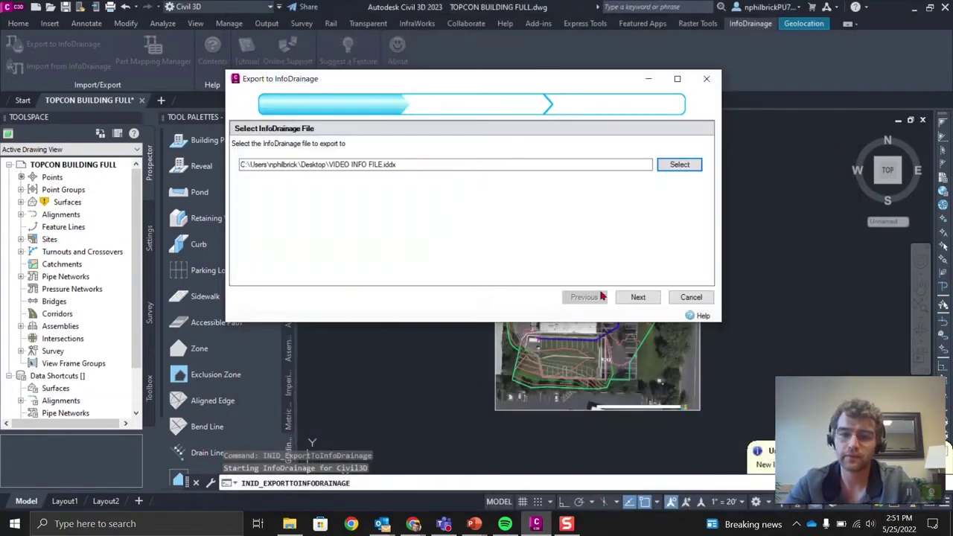
Include Network - (1) in the export and advance to parts mapping
{"action": "left_click", "coordinate": [643, 298]}
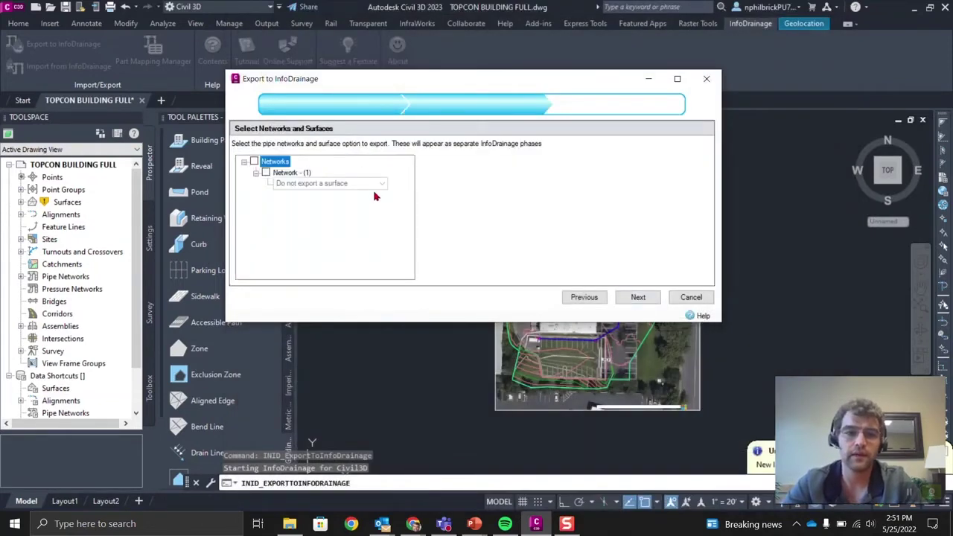
{"action": "left_click", "coordinate": [266, 173]}
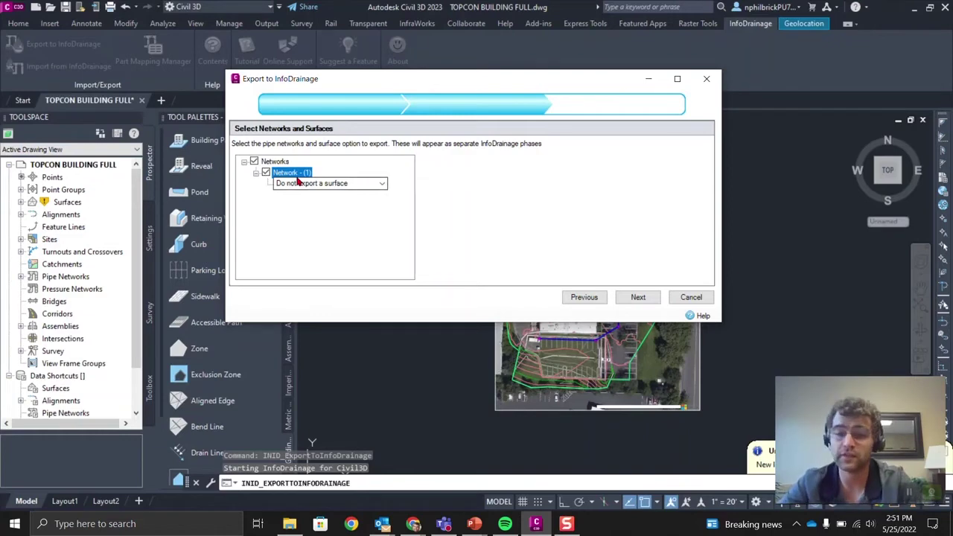
{"action": "left_click", "coordinate": [638, 299]}
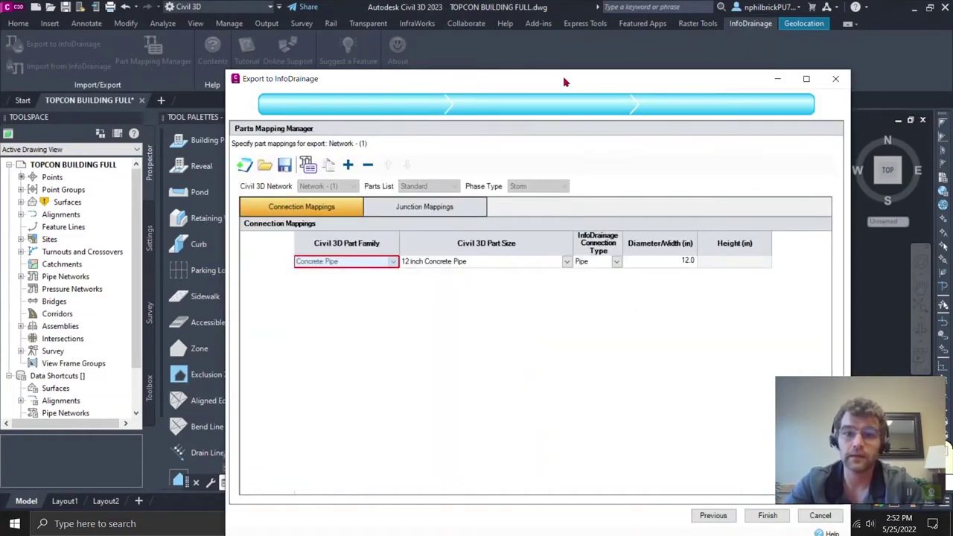
Keep Pipe connections, map Null Structure to a 3.0 ft circular manhole, and finish the export
{"action": "left_click_drag", "start_coordinate": [564, 82], "coordinate": [490, 50]}
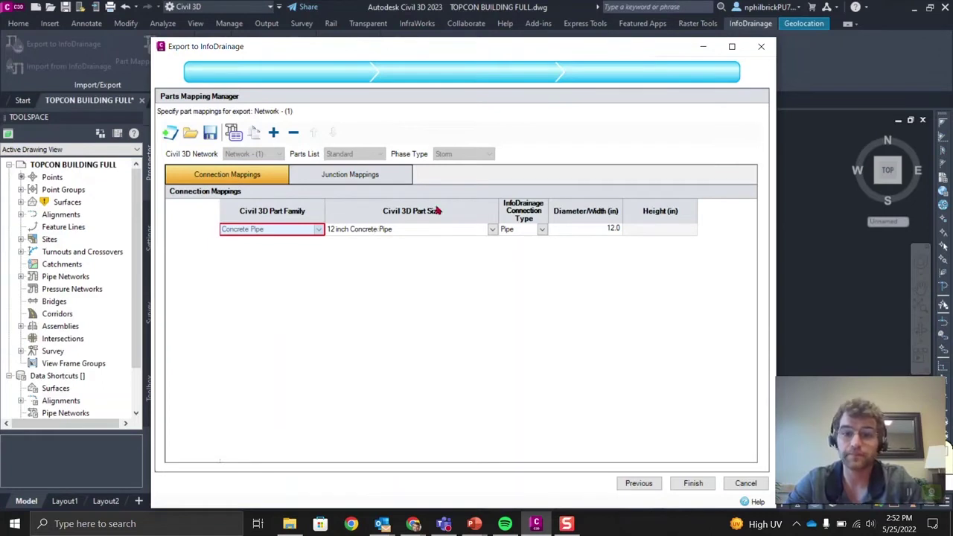
{"action": "left_click", "coordinate": [543, 229]}
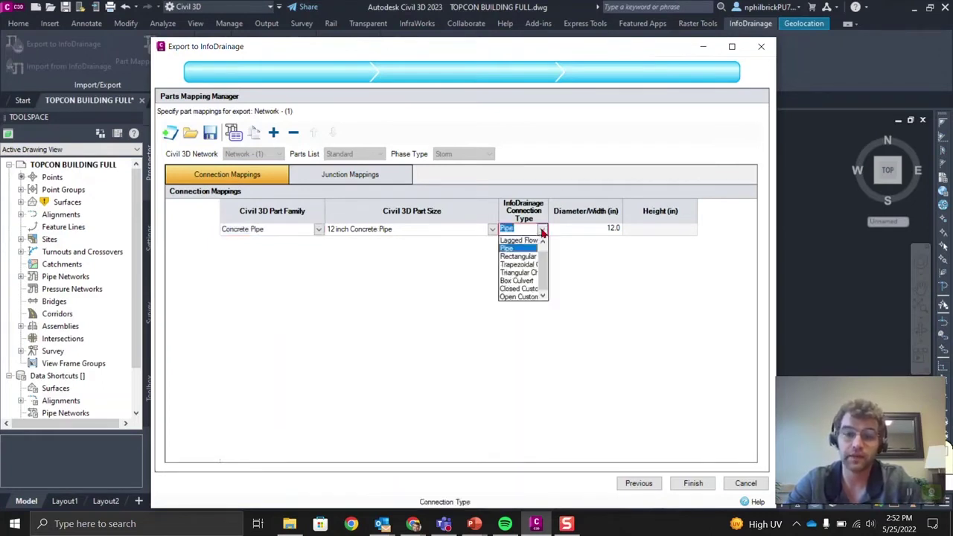
{"action": "left_click", "coordinate": [542, 230]}
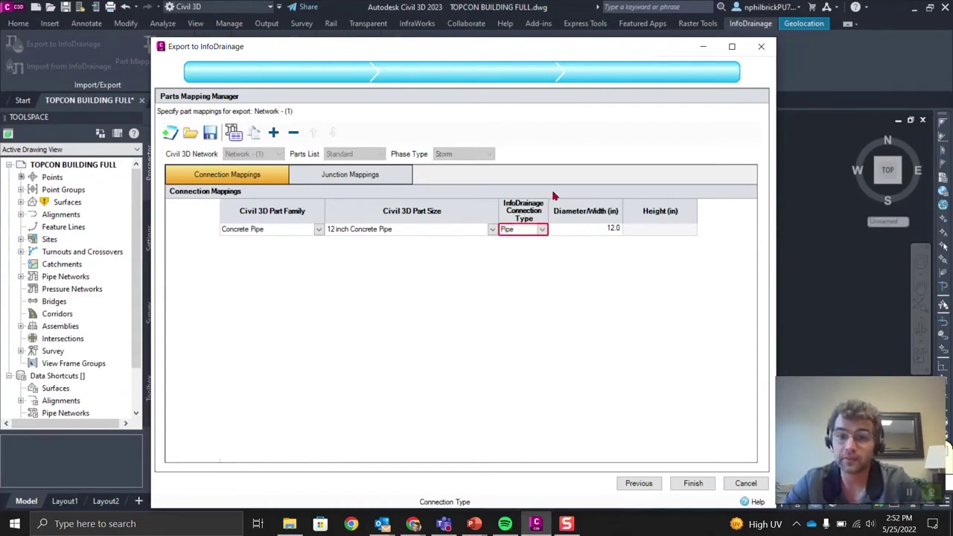
{"action": "left_click", "coordinate": [353, 177]}
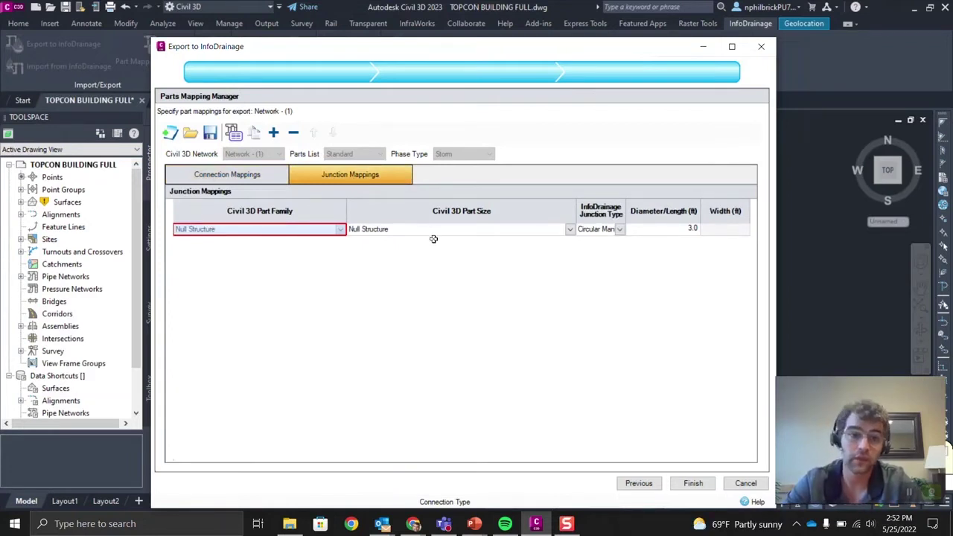
{"action": "left_click", "coordinate": [569, 230]}
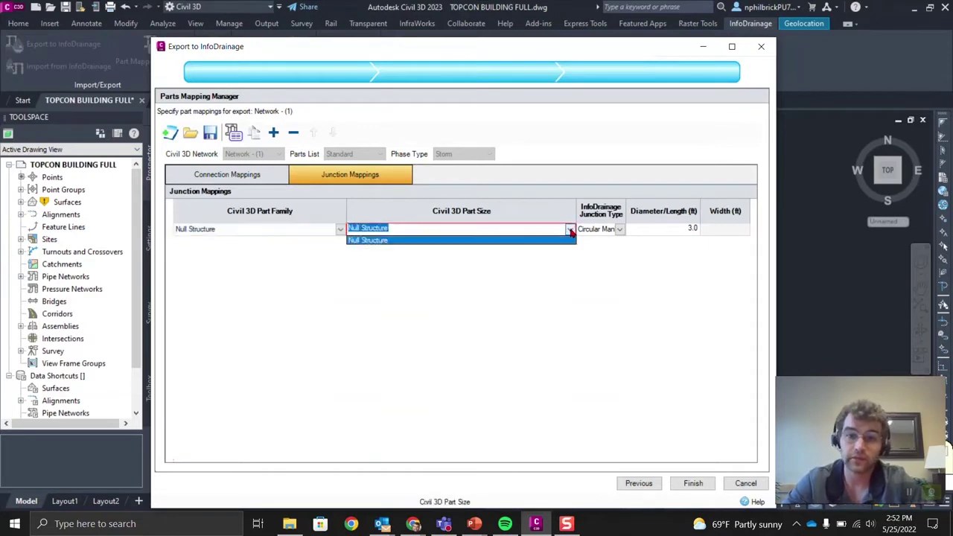
{"action": "left_click", "coordinate": [570, 231]}
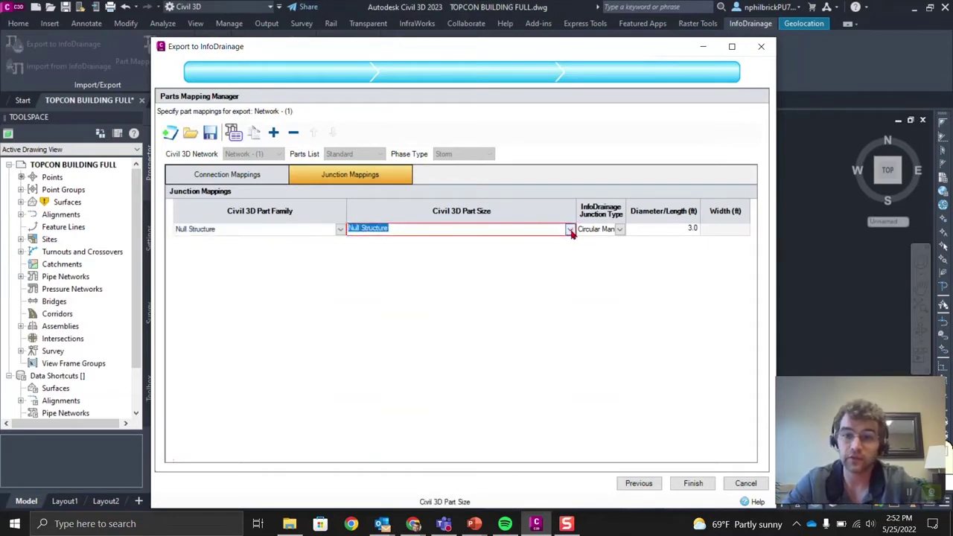
{"action": "left_click_drag", "start_coordinate": [624, 210], "coordinate": [654, 212]}
{"action": "left_click", "coordinate": [638, 229]}
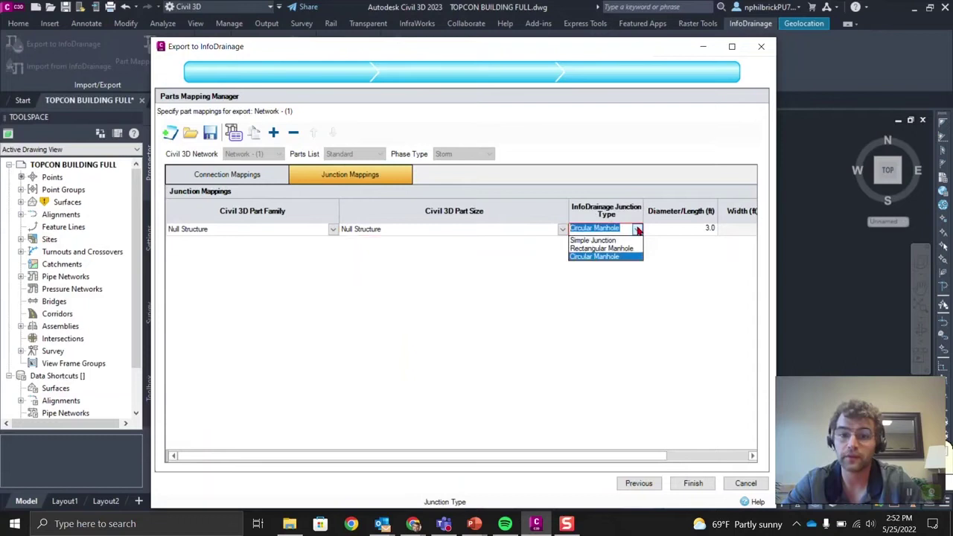
{"action": "left_click", "coordinate": [638, 230]}
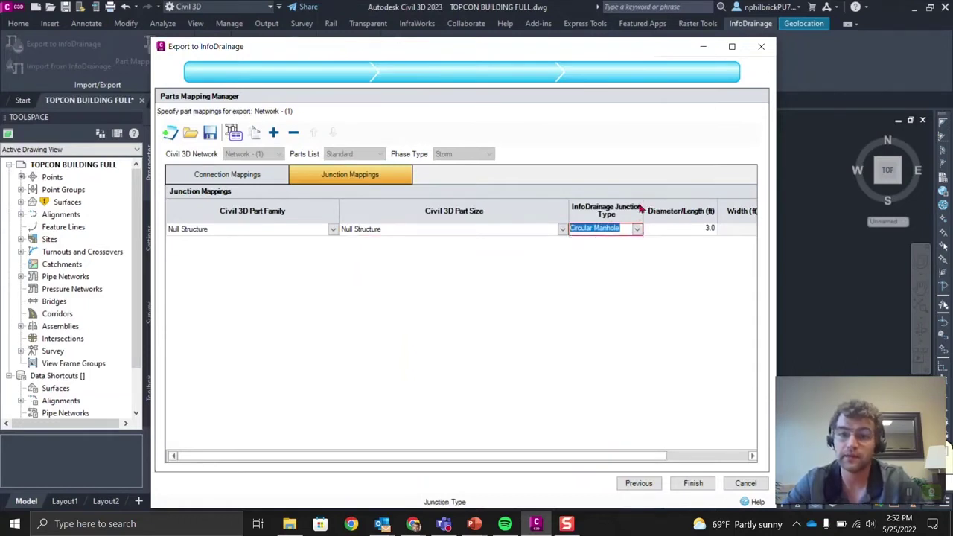
{"action": "left_click_drag", "start_coordinate": [643, 208], "coordinate": [620, 207]}
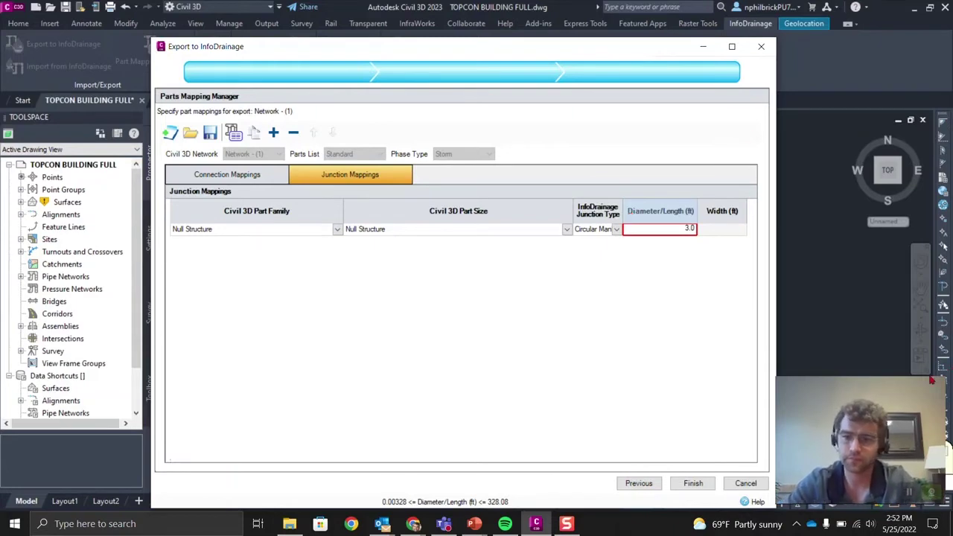
{"action": "left_click", "coordinate": [692, 483]}
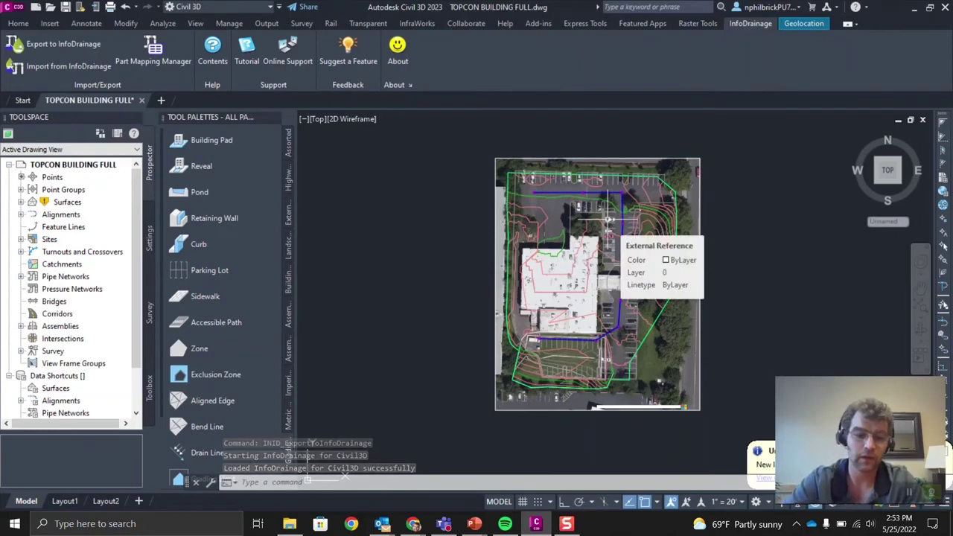
Launch InfoDrainage 2023.0 from a Start-menu search for 'info' and minimize Civil 3D
{"action": "key", "text": "super"}
{"action": "type", "text": "inf"}
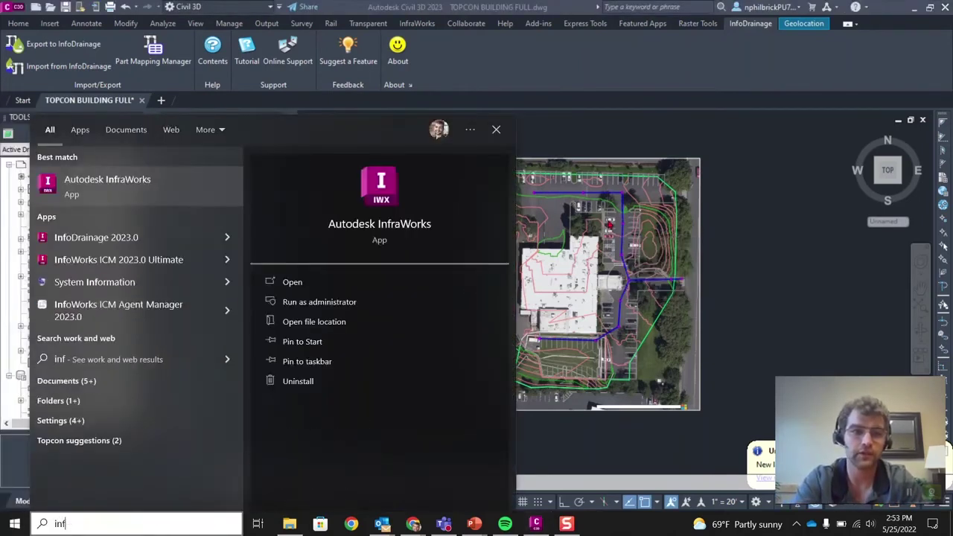
{"action": "key", "text": "Down"}
{"action": "key", "text": "Down"}
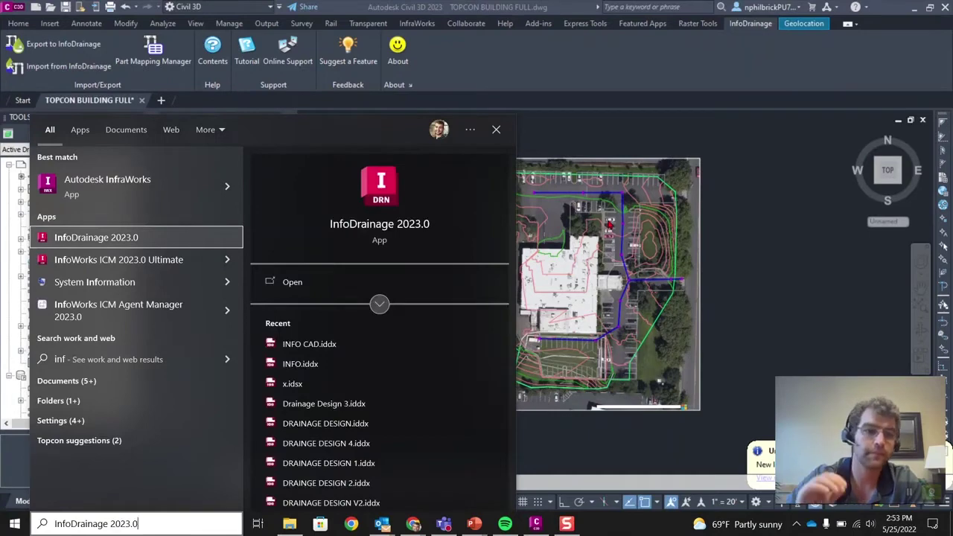
{"action": "key", "text": "Return"}
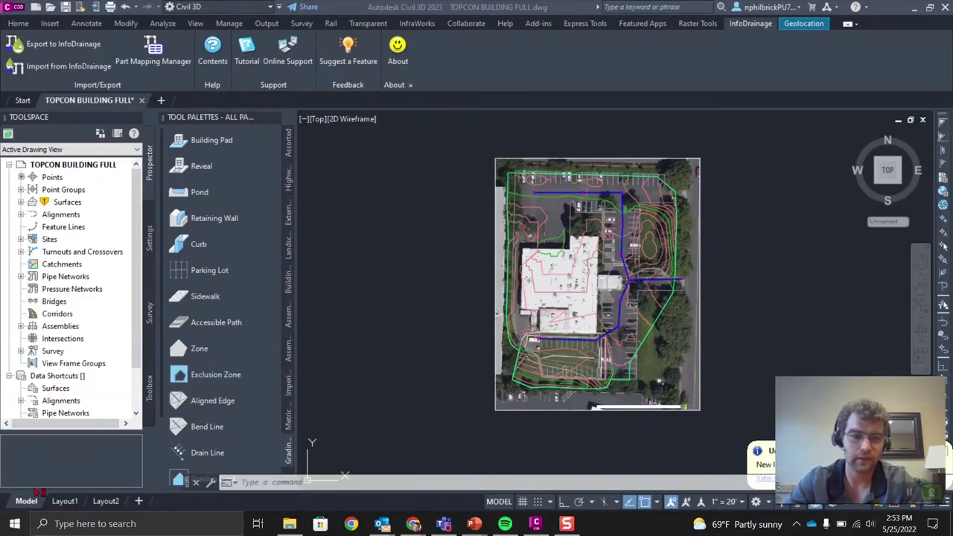
{"action": "left_click", "coordinate": [14, 524]}
{"action": "type", "text": "info"}
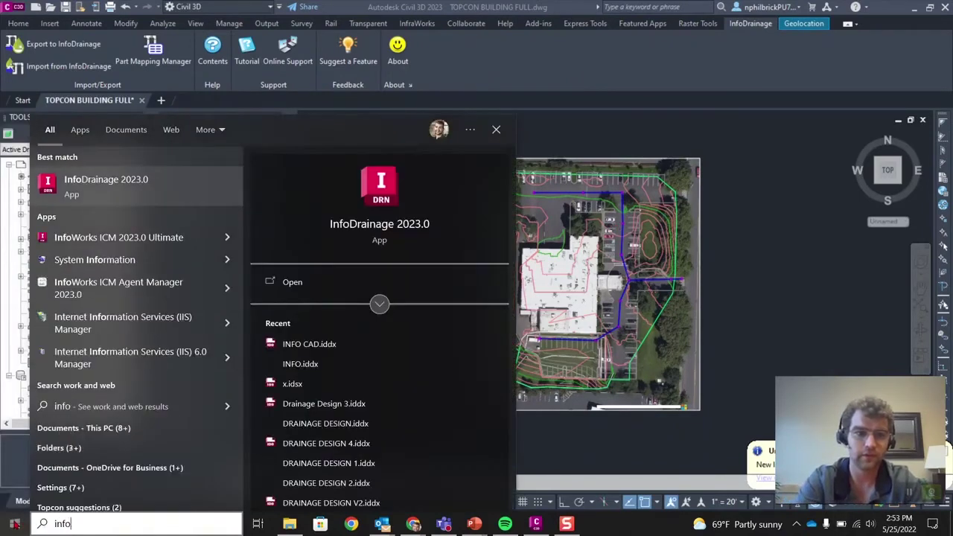
{"action": "key", "text": "Return"}
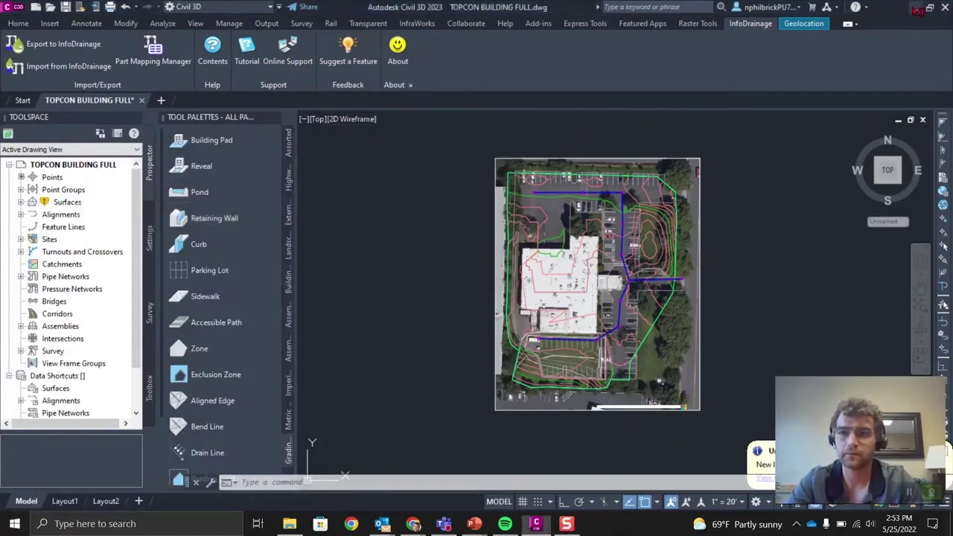
{"action": "left_click", "coordinate": [916, 9]}
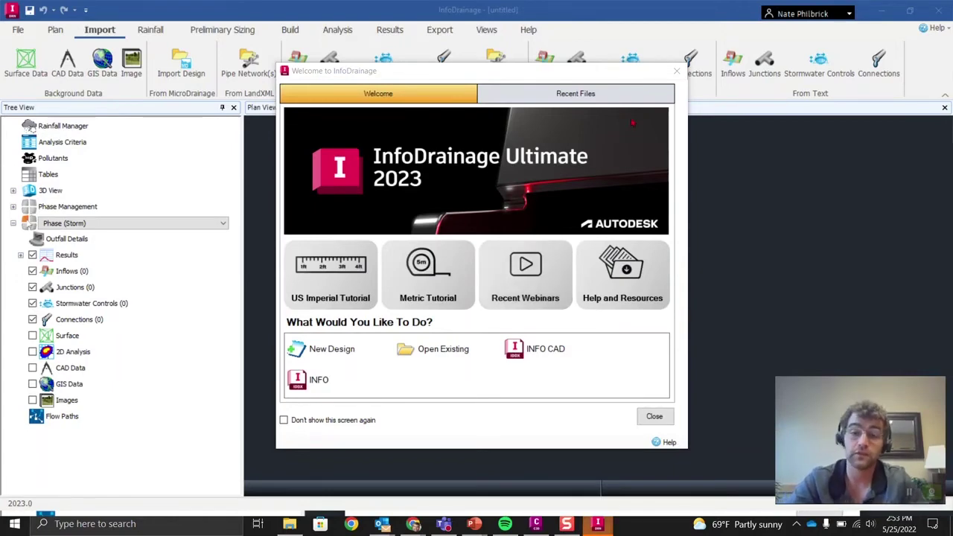
Close the welcome screen and open the VIDEO INFO FILE.iddx project
{"action": "left_click", "coordinate": [676, 71]}
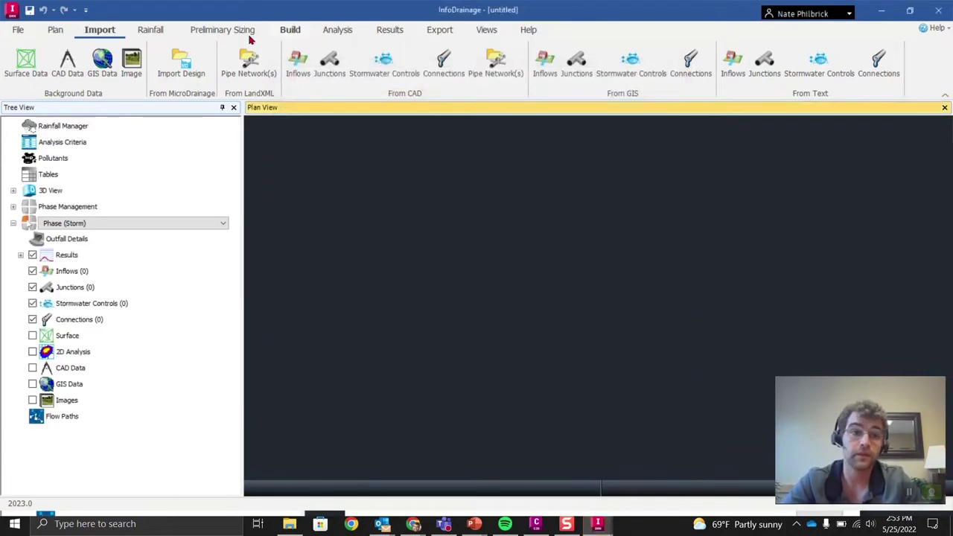
{"action": "left_click", "coordinate": [17, 29]}
{"action": "left_click", "coordinate": [26, 73]}
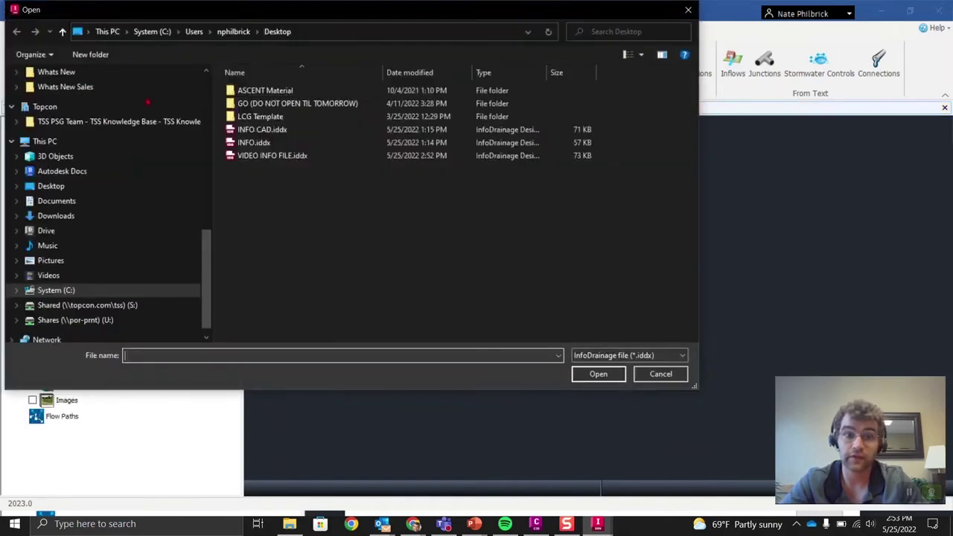
{"action": "left_click", "coordinate": [283, 156]}
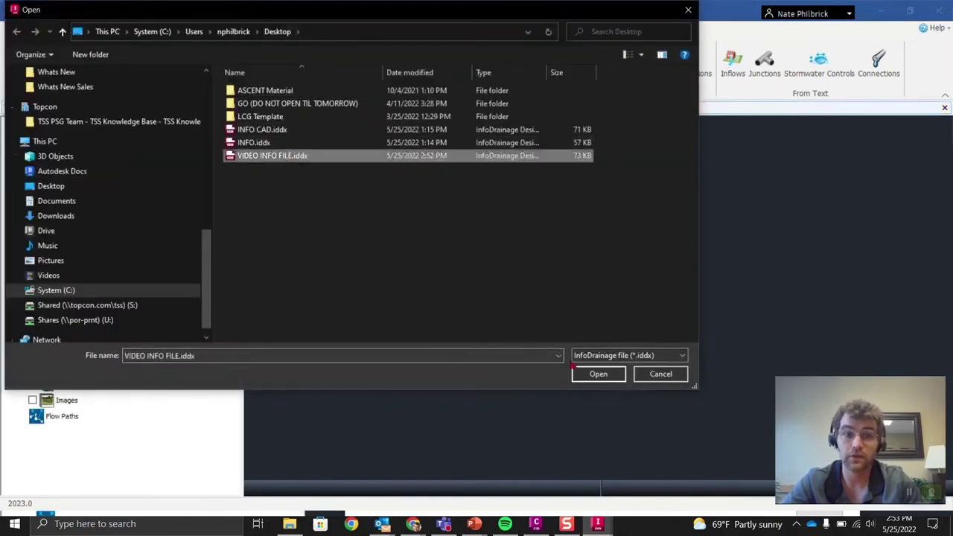
{"action": "left_click", "coordinate": [587, 378]}
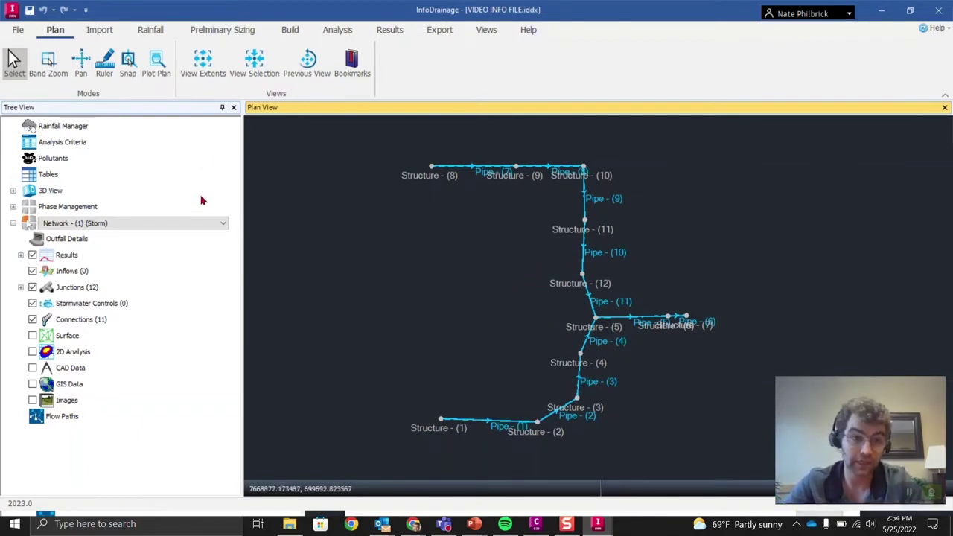
Toggle the Junctions and Connections layers off and back on in the plan
{"action": "left_click", "coordinate": [32, 287]}
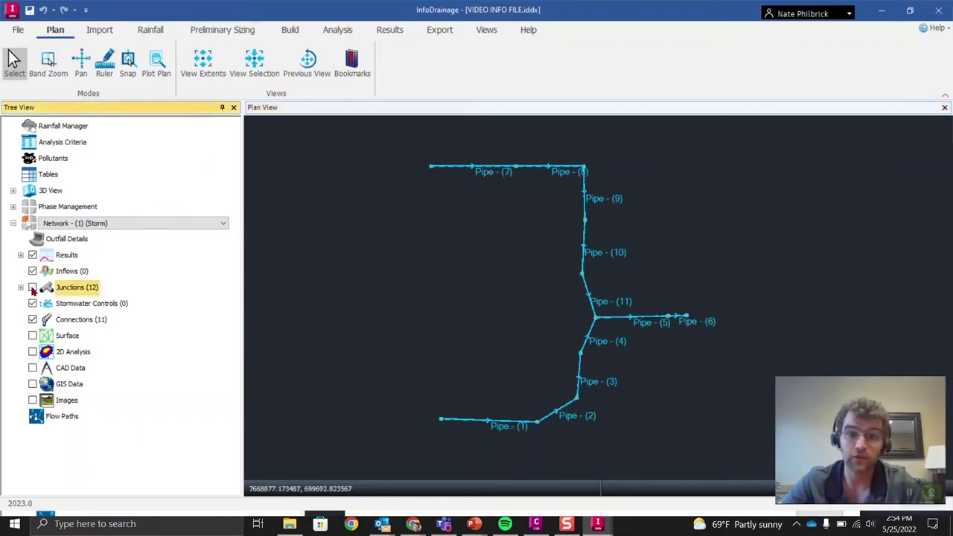
{"action": "left_click", "coordinate": [32, 287]}
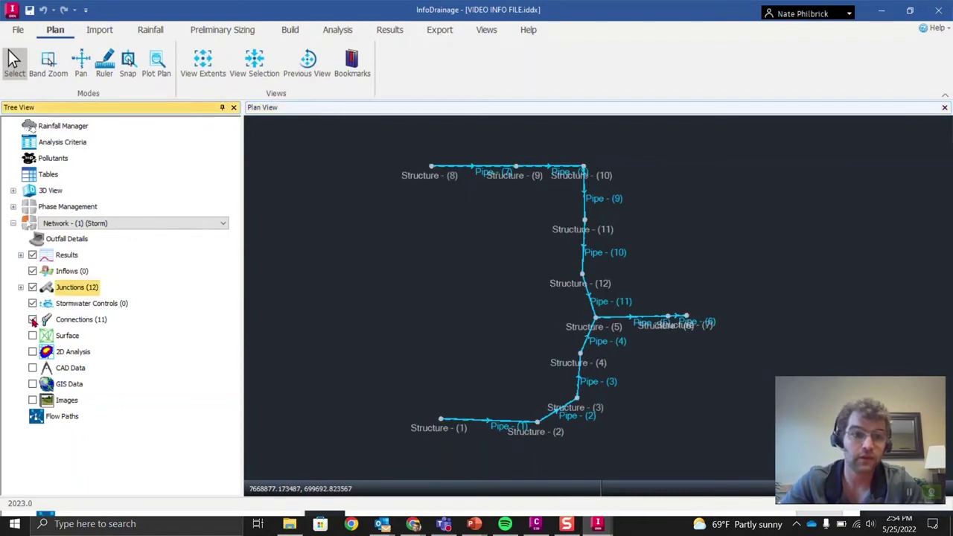
{"action": "left_click", "coordinate": [32, 319]}
{"action": "left_click", "coordinate": [32, 319]}
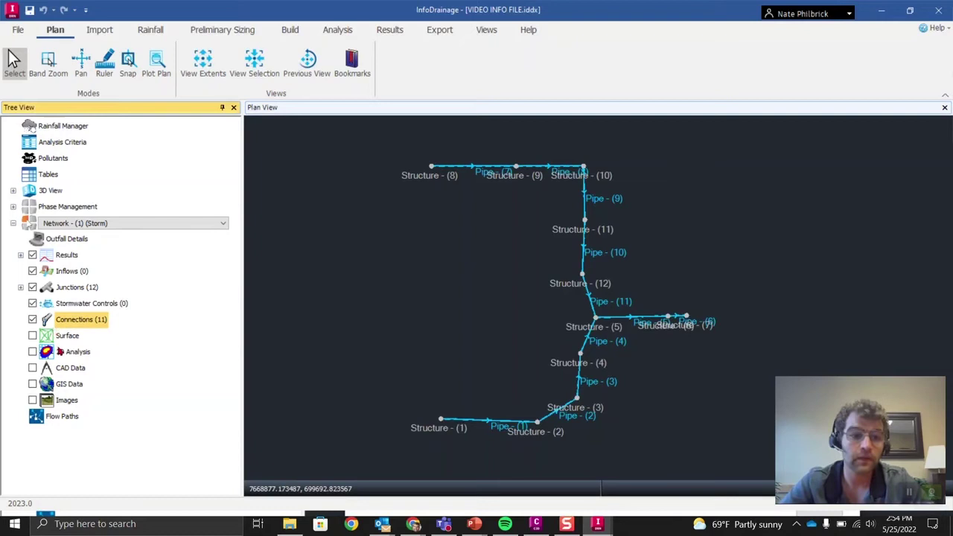
Load a ground surface imported from TOPCON BUILDING FULL.xml and accept its elevation points
{"action": "right_click", "coordinate": [67, 337]}
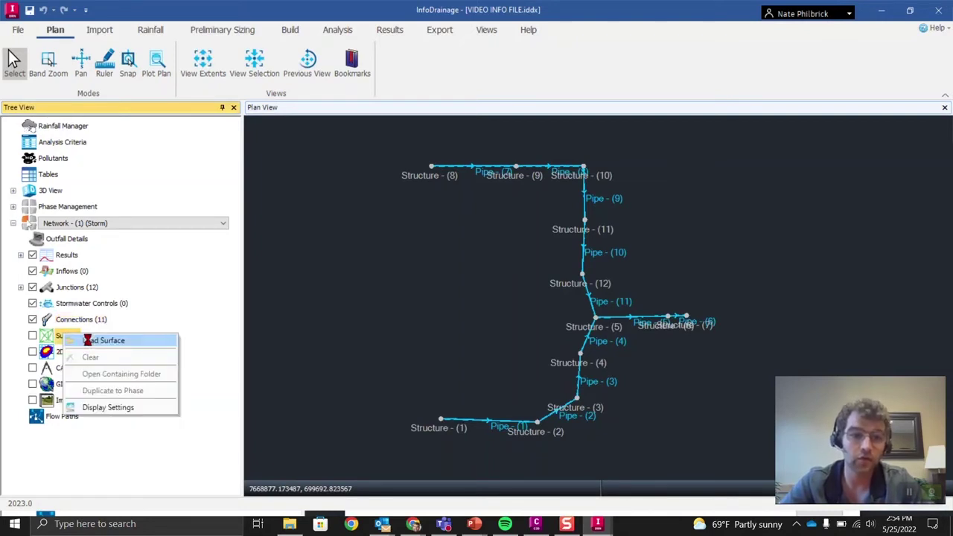
{"action": "left_click", "coordinate": [88, 340]}
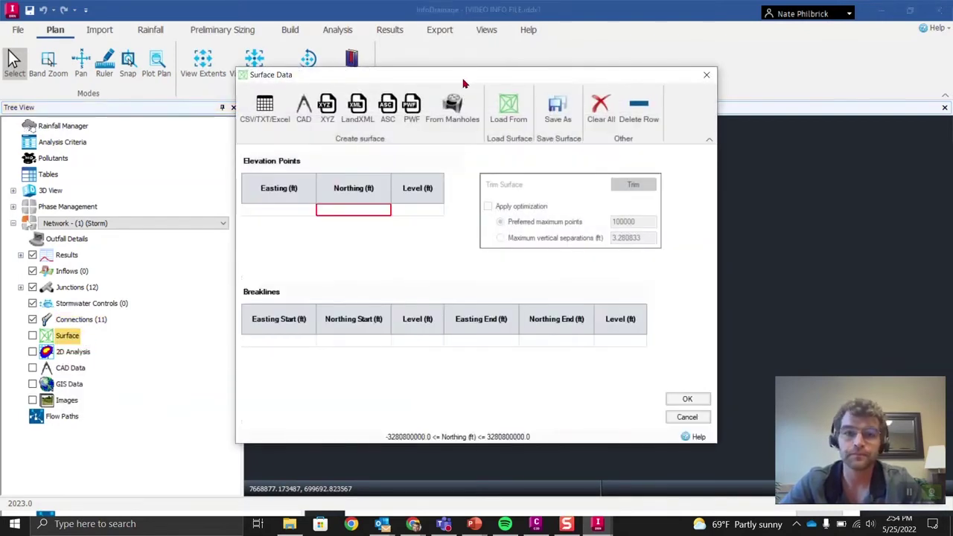
{"action": "left_click_drag", "start_coordinate": [464, 79], "coordinate": [490, 30]}
{"action": "left_click", "coordinate": [351, 63]}
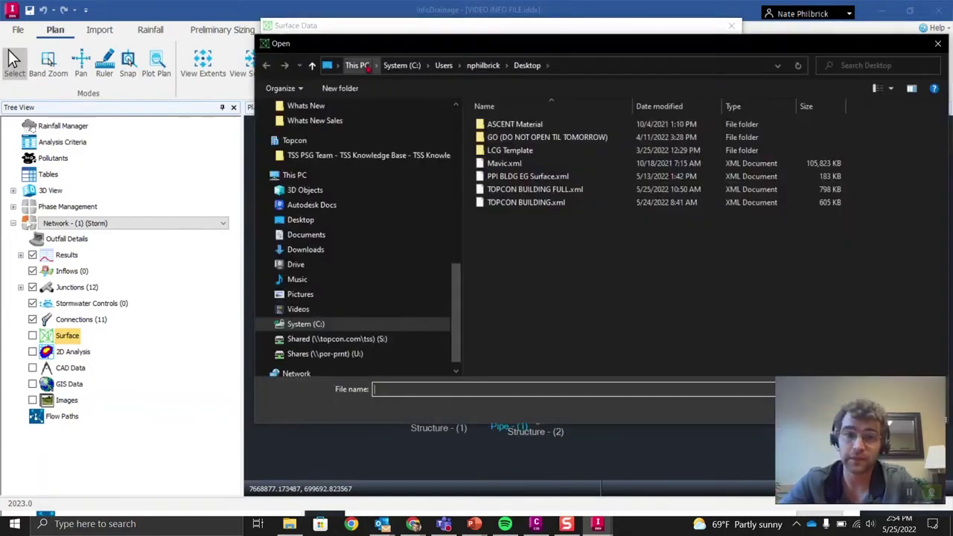
{"action": "left_click", "coordinate": [573, 189]}
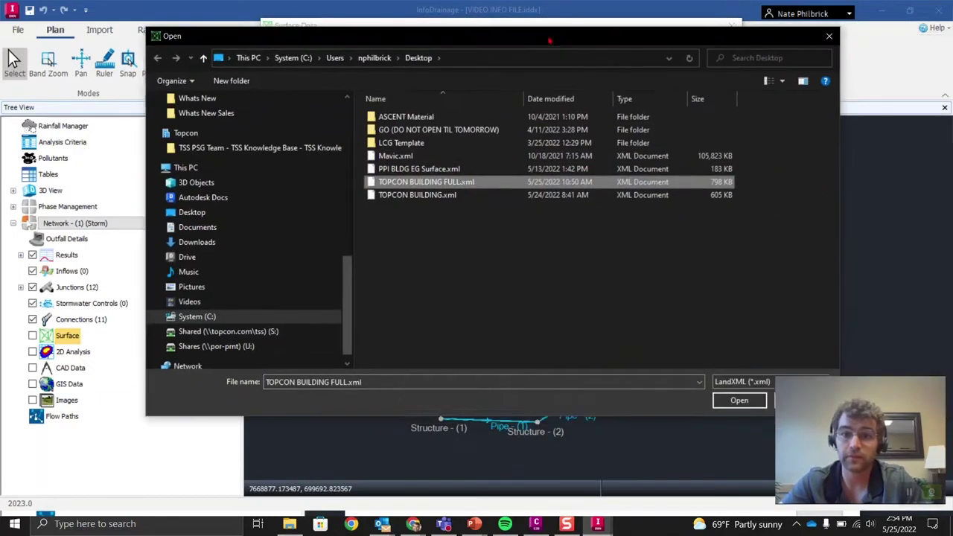
{"action": "left_click", "coordinate": [718, 392]}
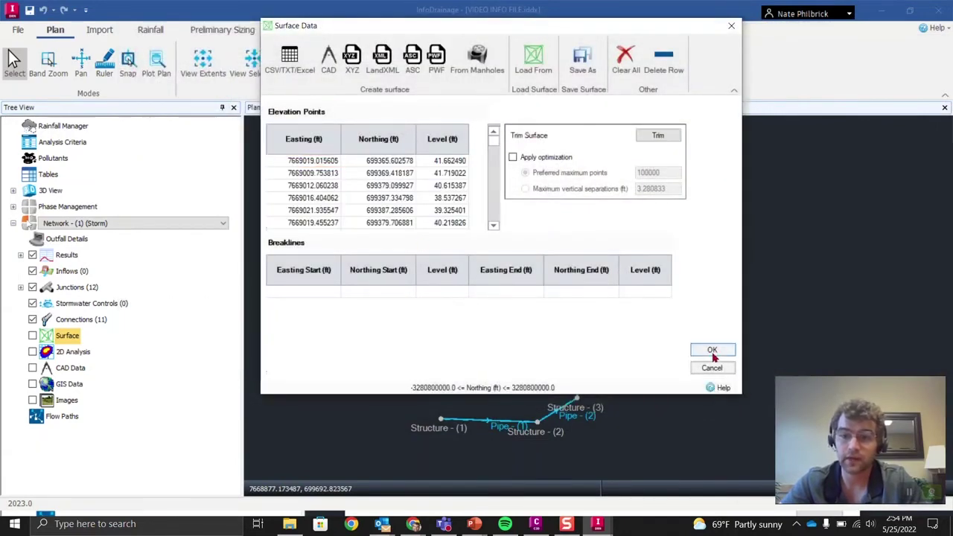
{"action": "left_click", "coordinate": [713, 351]}
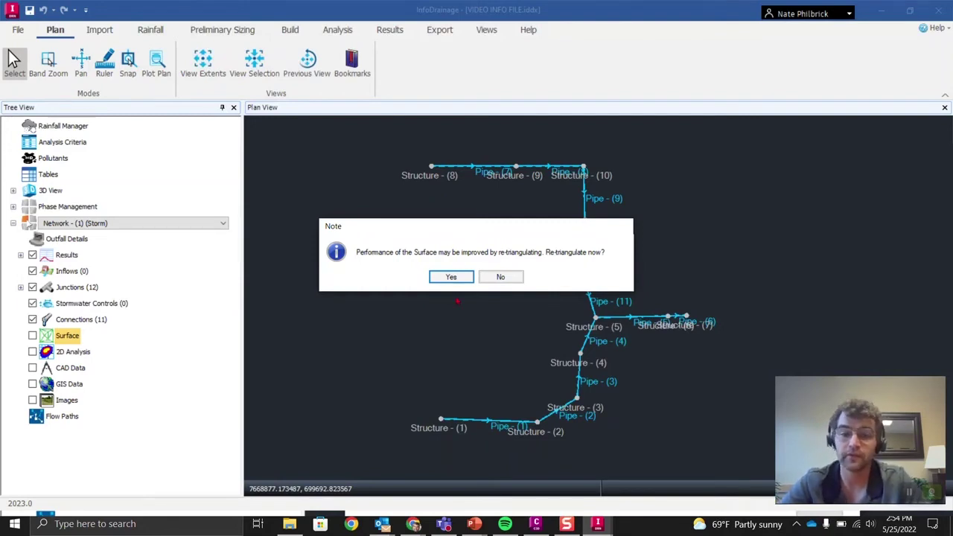
Re-triangulate the surface and update all cover levels from it
{"action": "left_click", "coordinate": [450, 277]}
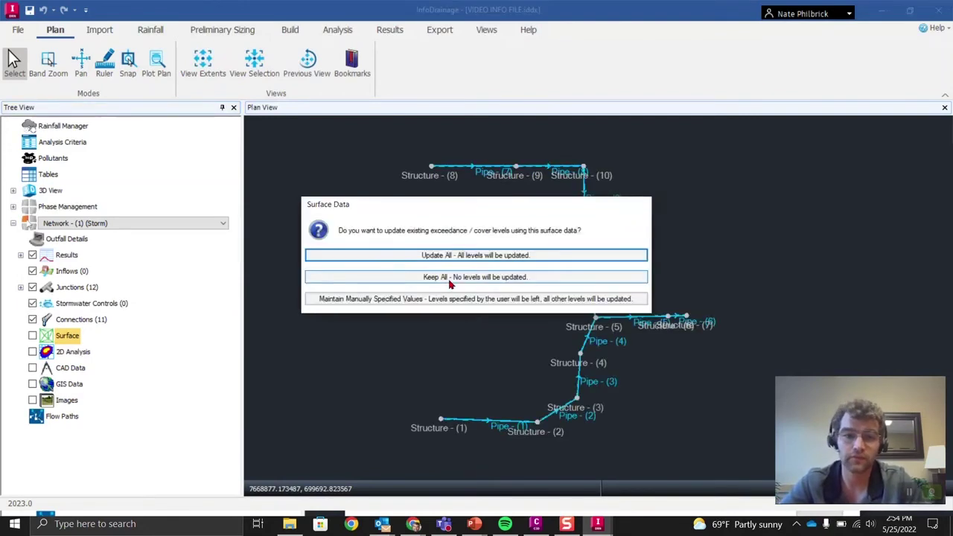
{"action": "left_click_drag", "start_coordinate": [429, 204], "coordinate": [446, 181]}
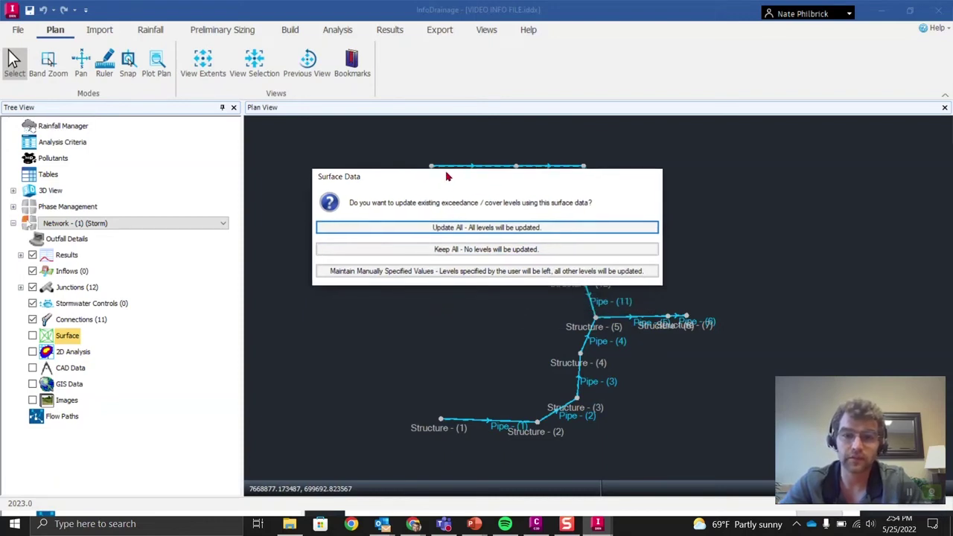
{"action": "left_click", "coordinate": [473, 230]}
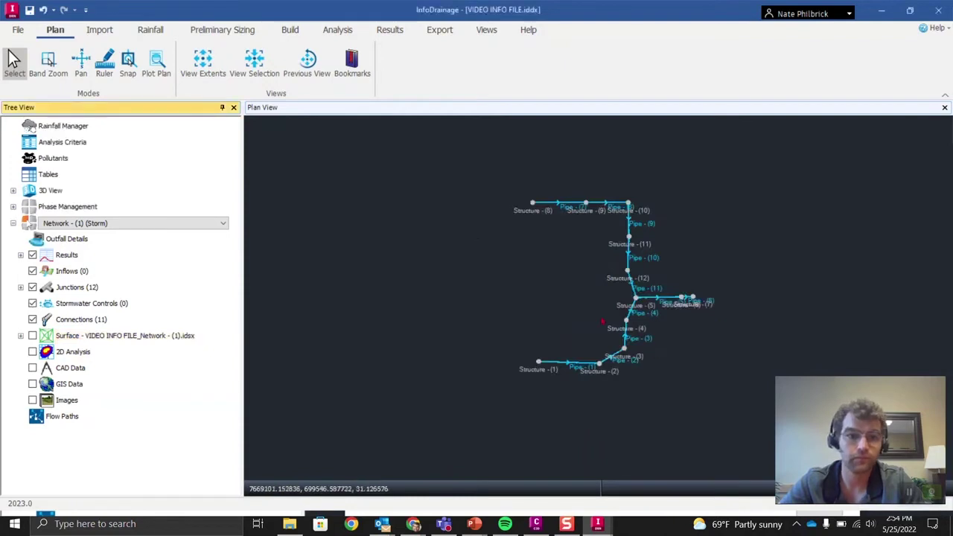
{"action": "left_click", "coordinate": [32, 337]}
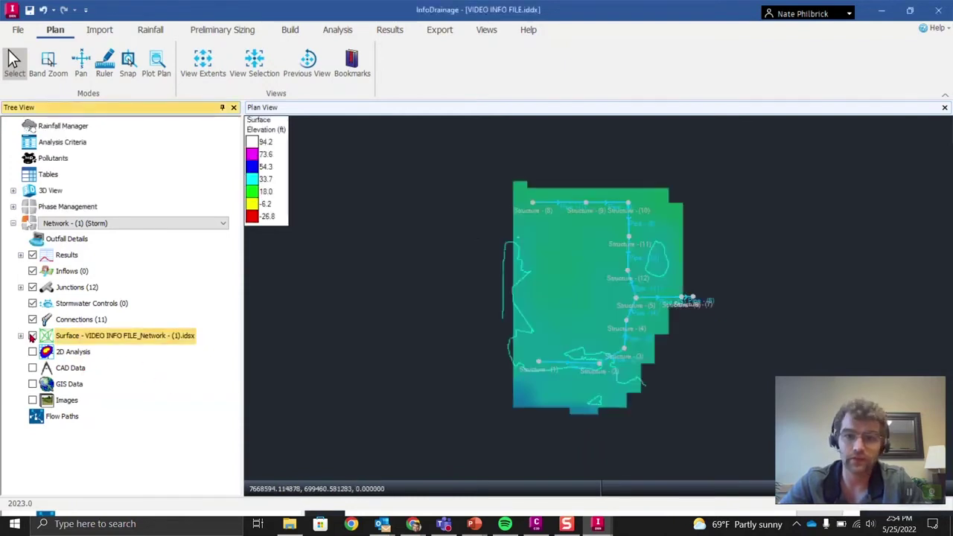
{"action": "left_click", "coordinate": [32, 336]}
{"action": "left_click", "coordinate": [31, 336]}
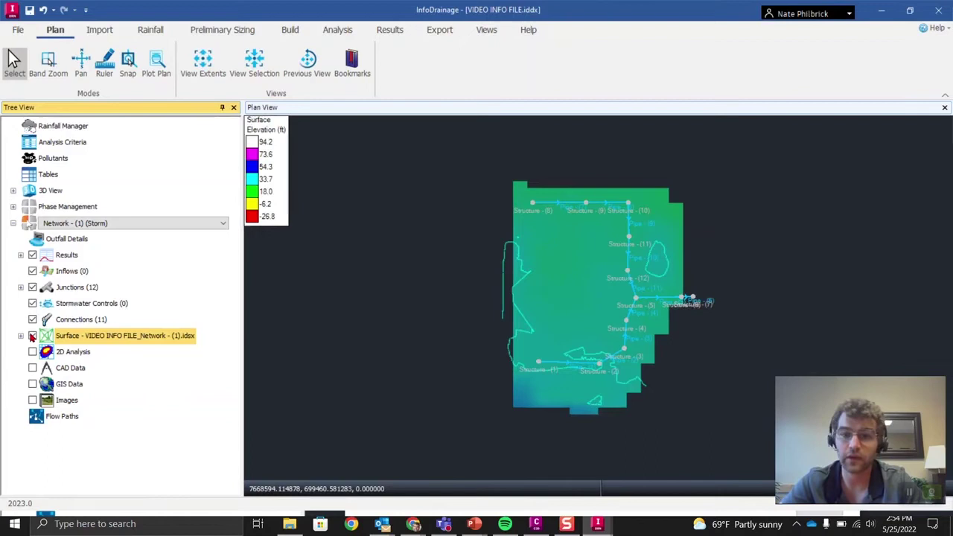
{"action": "left_click", "coordinate": [21, 336]}
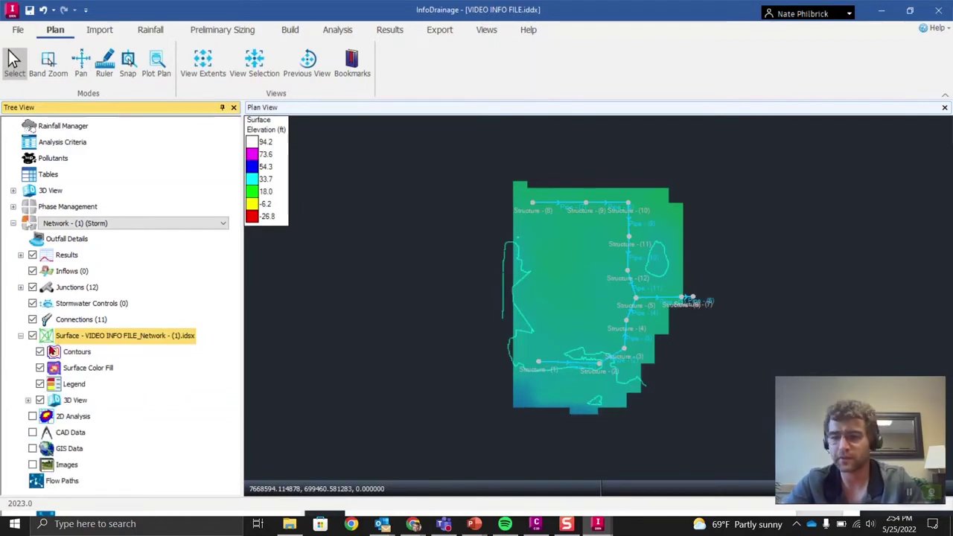
{"action": "left_click", "coordinate": [41, 368]}
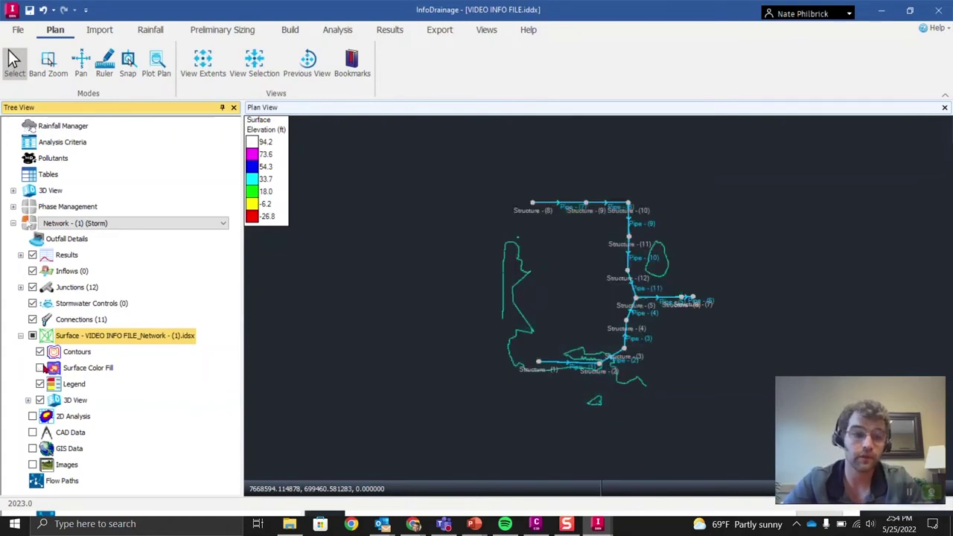
{"action": "left_click_drag", "start_coordinate": [543, 278], "coordinate": [537, 298]}
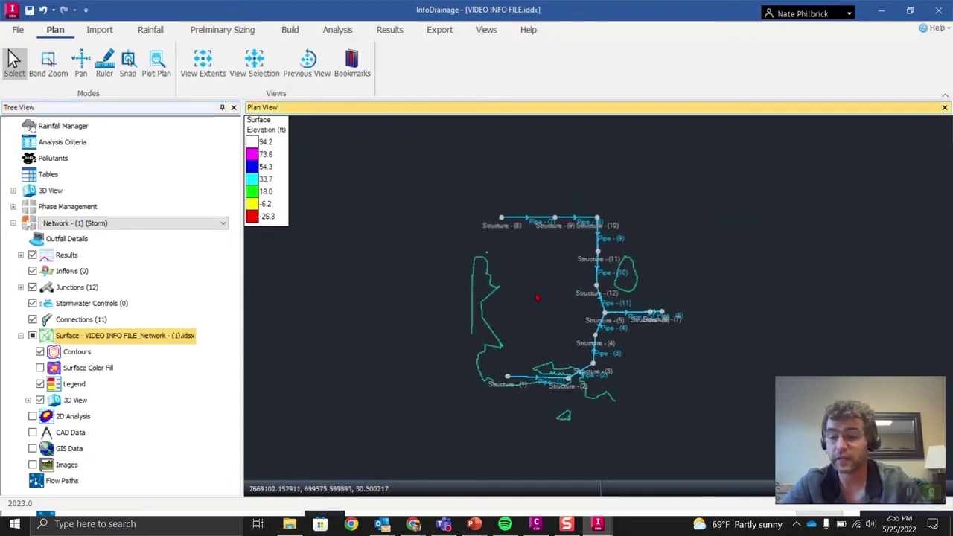
Start a CAD import for inflows using Linework No Curves.dwg from Downloads
{"action": "left_click", "coordinate": [67, 273]}
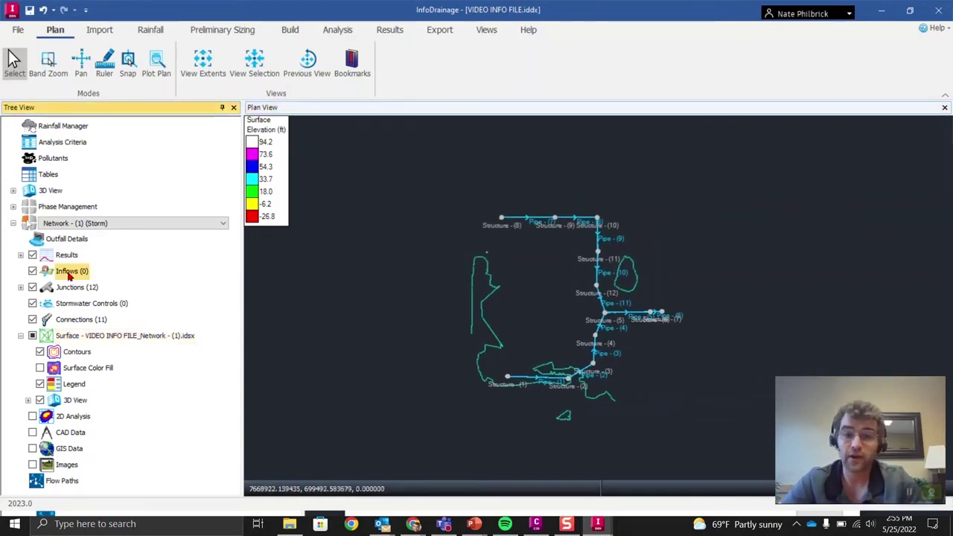
{"action": "right_click", "coordinate": [66, 272]}
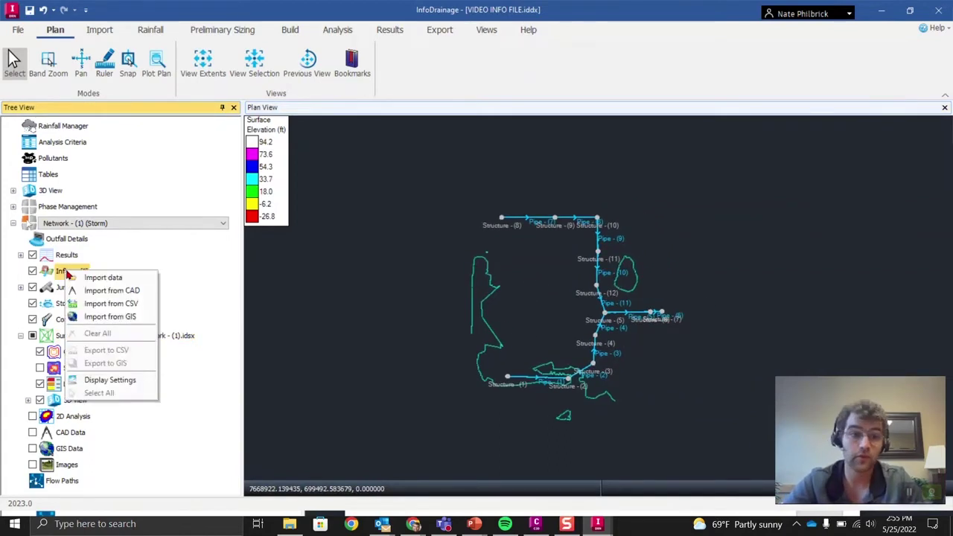
{"action": "left_click", "coordinate": [104, 292]}
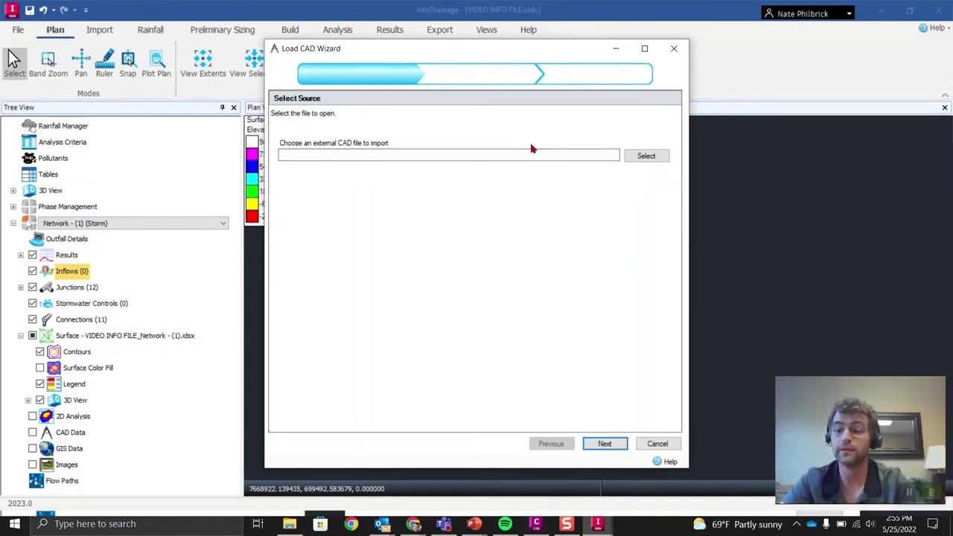
{"action": "left_click", "coordinate": [645, 156]}
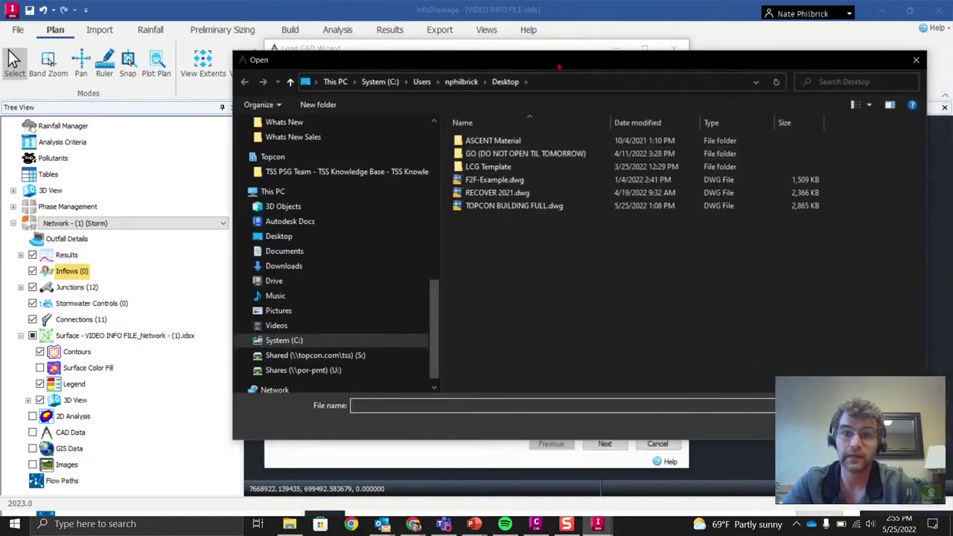
{"action": "scroll", "coordinate": [205, 174], "scroll_direction": "up", "scroll_amount": 6}
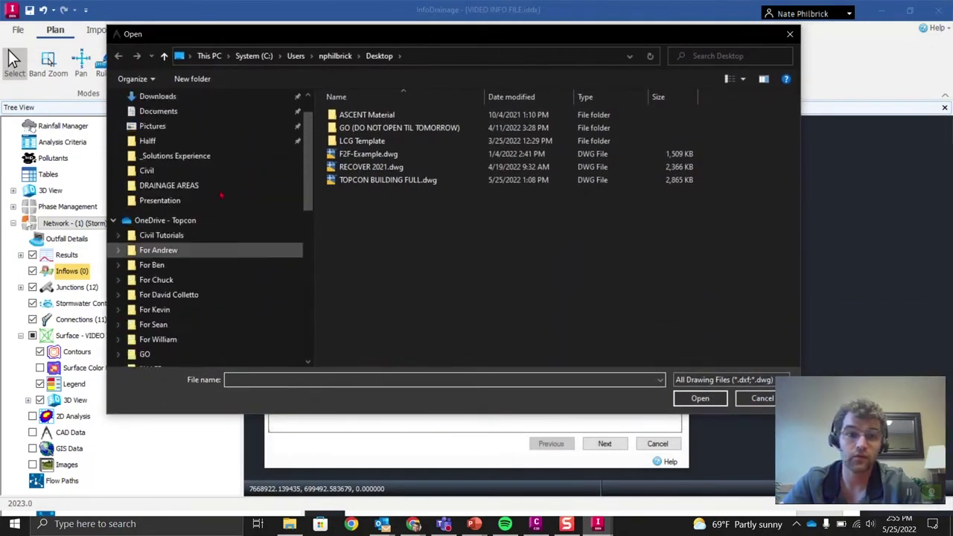
{"action": "left_click", "coordinate": [178, 136]}
{"action": "double_click", "coordinate": [423, 131]}
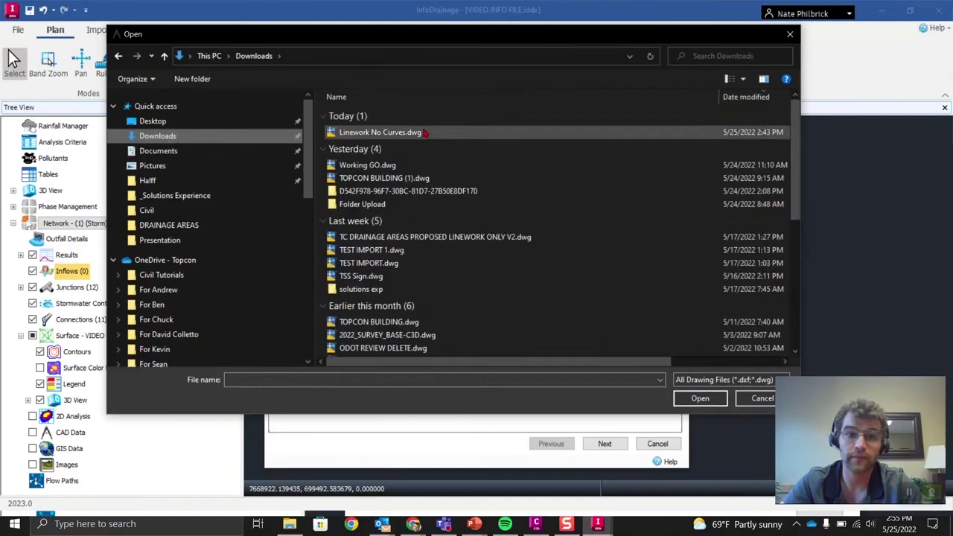
Finish the import with the Catchment Area template and close the summary
{"action": "left_click", "coordinate": [607, 444]}
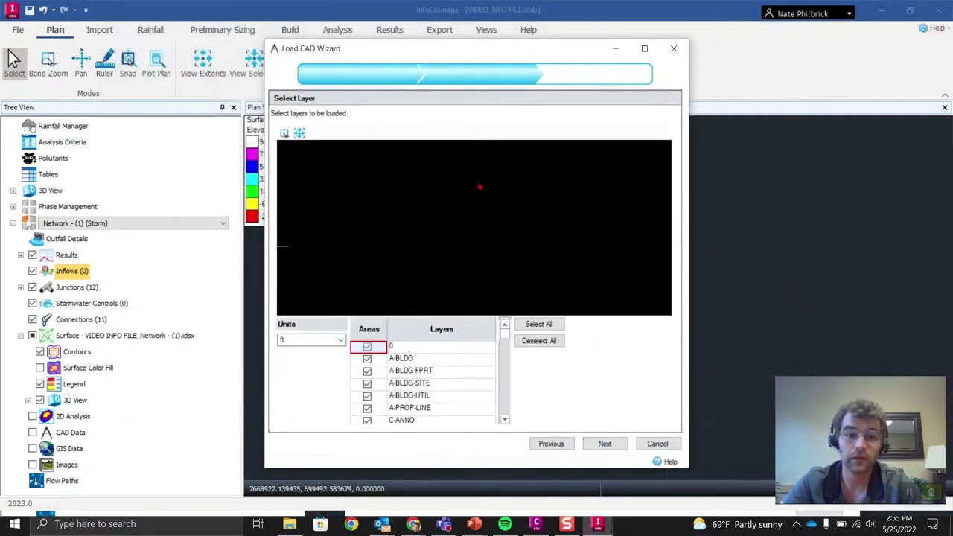
{"action": "left_click", "coordinate": [608, 446]}
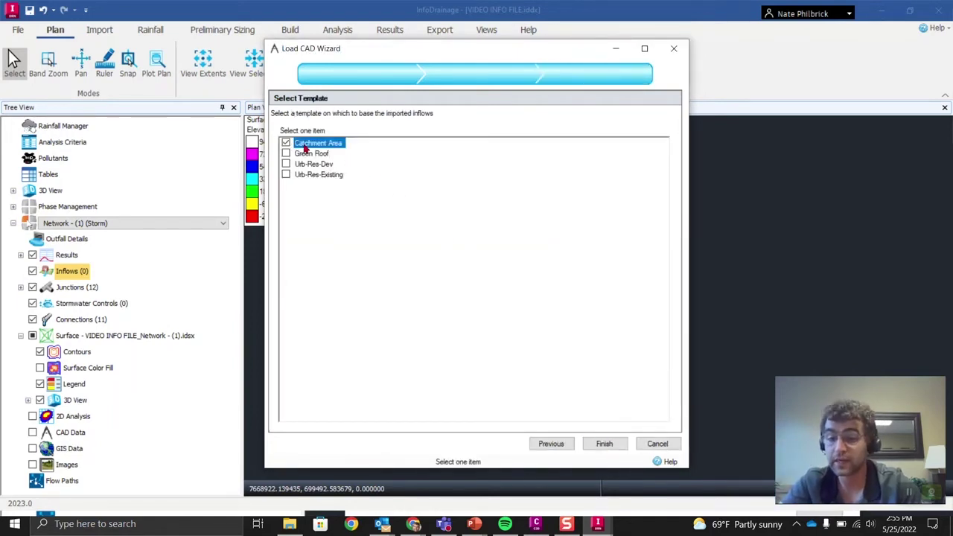
{"action": "left_click", "coordinate": [604, 444]}
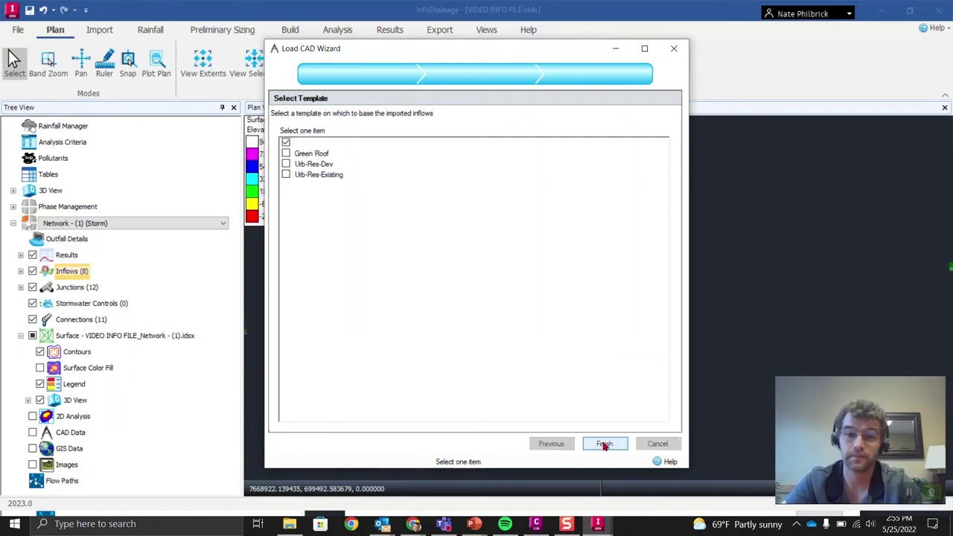
{"action": "left_click", "coordinate": [533, 279]}
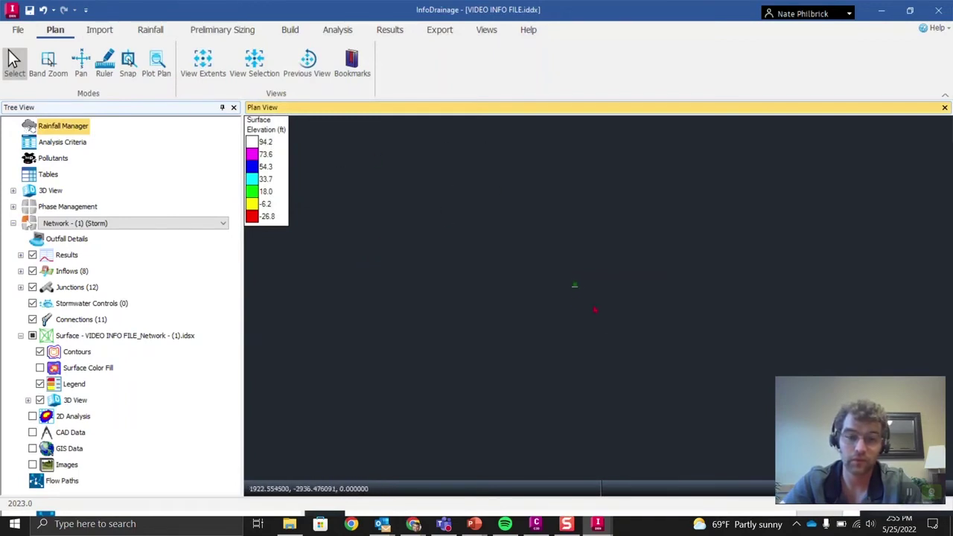
Delete the isolated stray Catchment Area inflow and zoom to the full network extents
{"action": "scroll", "coordinate": [595, 285], "scroll_direction": "up", "scroll_amount": 5}
{"action": "scroll", "coordinate": [583, 272], "scroll_direction": "up", "scroll_amount": 3}
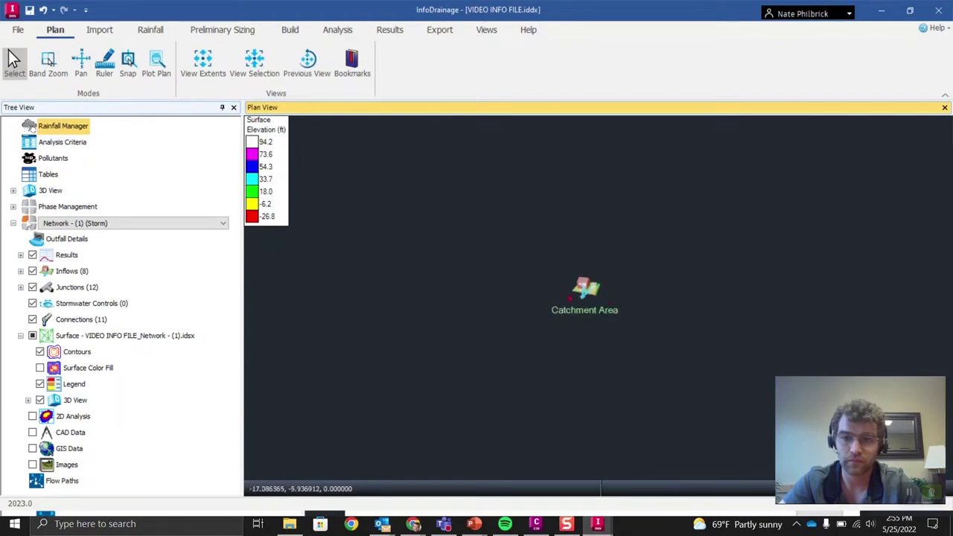
{"action": "left_click", "coordinate": [587, 287]}
{"action": "key", "text": "Delete"}
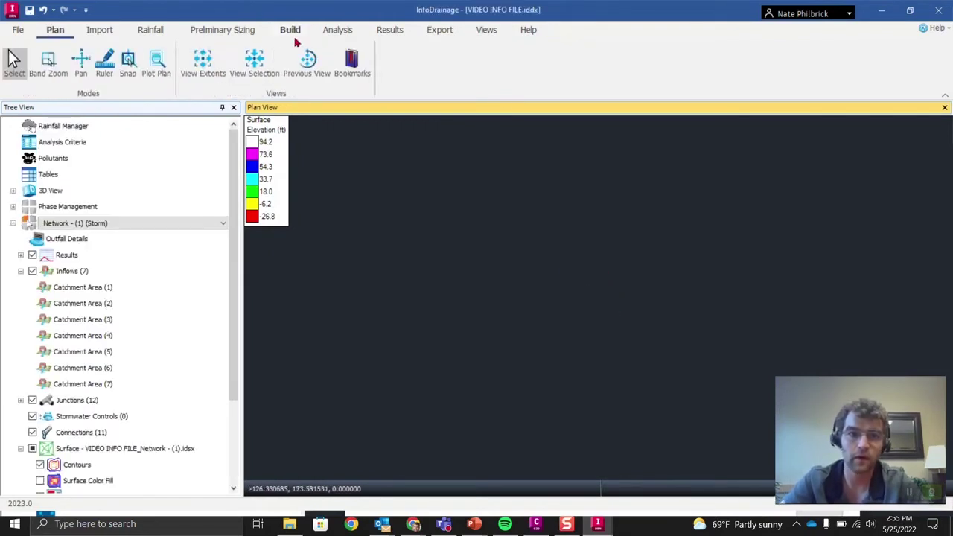
{"action": "left_click", "coordinate": [203, 66]}
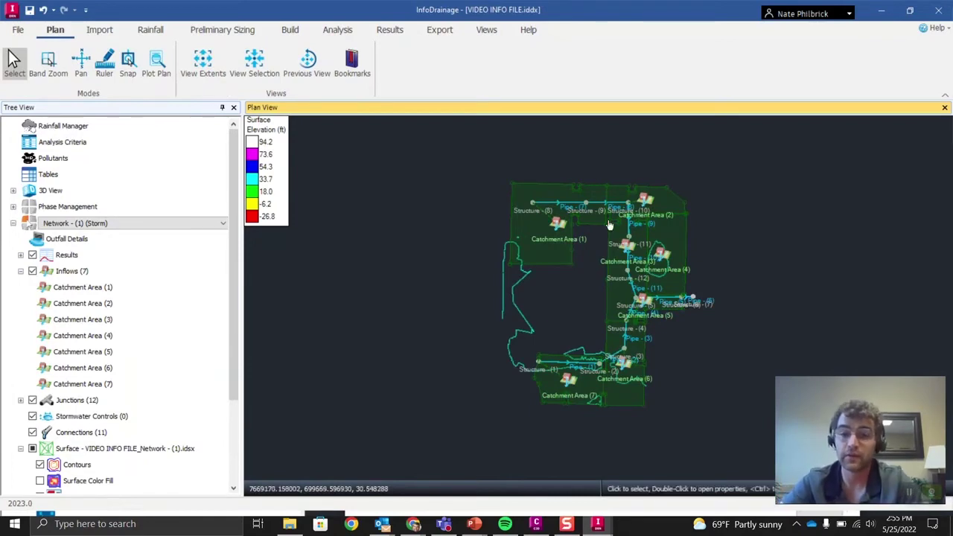
Pan and zoom across the network to inspect Structure (11) and Catchment Area (4)
{"action": "scroll", "coordinate": [617, 232], "scroll_direction": "up", "scroll_amount": 5}
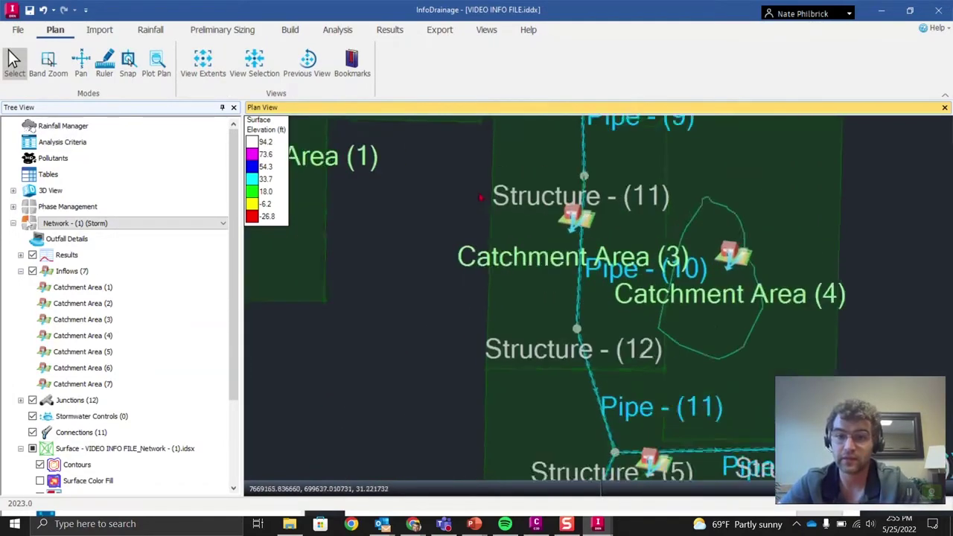
{"action": "scroll", "coordinate": [535, 232], "scroll_direction": "down", "scroll_amount": 2}
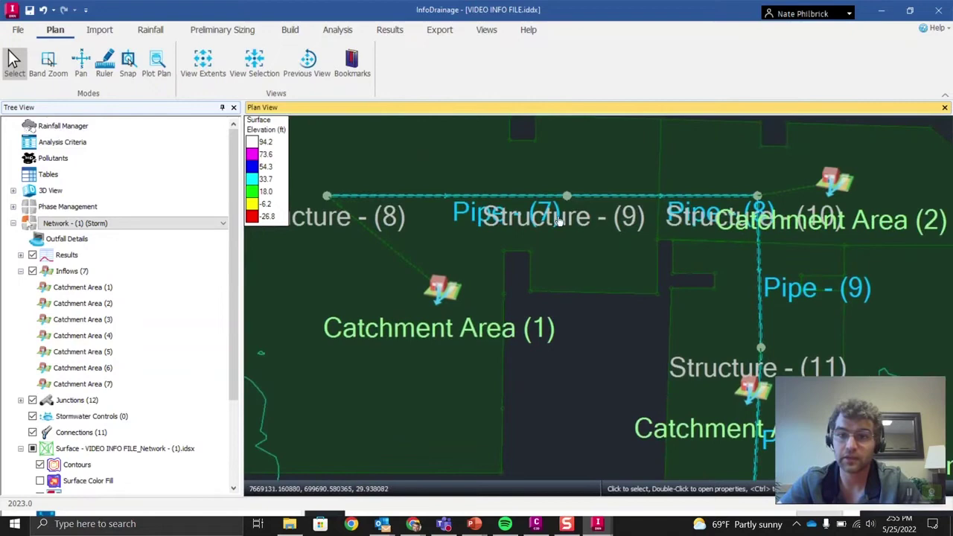
{"action": "scroll", "coordinate": [698, 230], "scroll_direction": "down", "scroll_amount": 2}
{"action": "left_click_drag", "start_coordinate": [698, 230], "coordinate": [595, 230]}
{"action": "left_click_drag", "start_coordinate": [615, 261], "coordinate": [580, 192]}
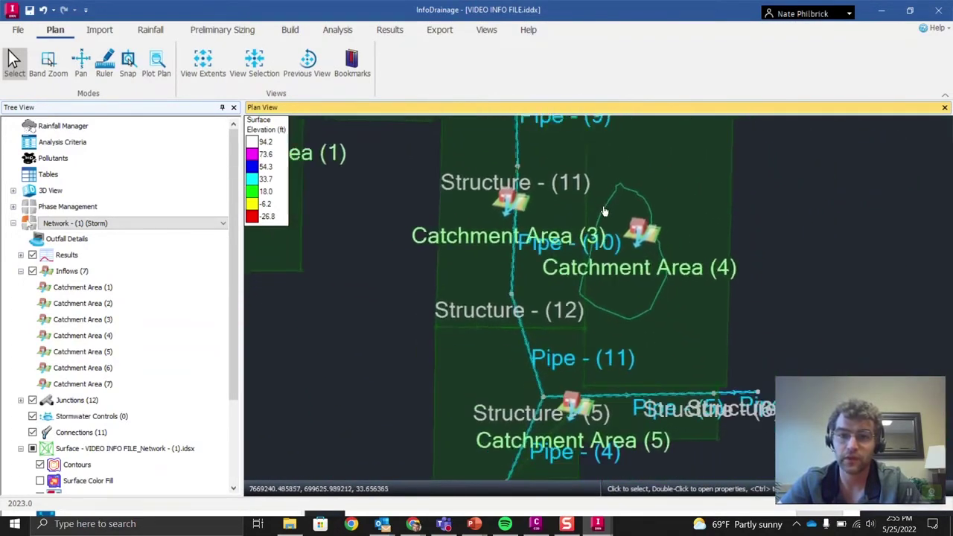
{"action": "scroll", "coordinate": [606, 212], "scroll_direction": "down", "scroll_amount": 3}
{"action": "scroll", "coordinate": [659, 190], "scroll_direction": "down", "scroll_amount": 3}
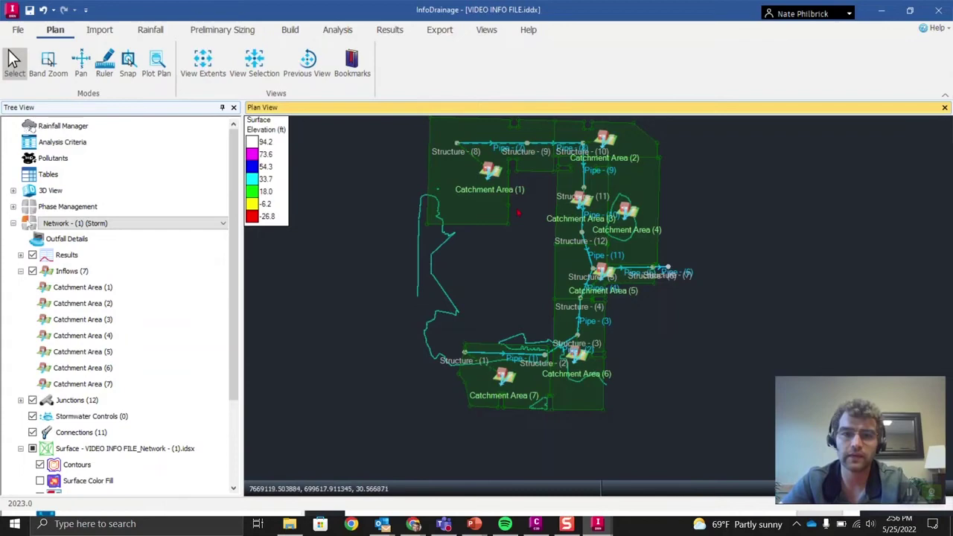
Connect the Catchment Area (4) inflow to Structure (11)
{"action": "scroll", "coordinate": [588, 160], "scroll_direction": "up", "scroll_amount": 6}
{"action": "left_click_drag", "start_coordinate": [517, 292], "coordinate": [482, 233]}
{"action": "right_click", "coordinate": [470, 288]}
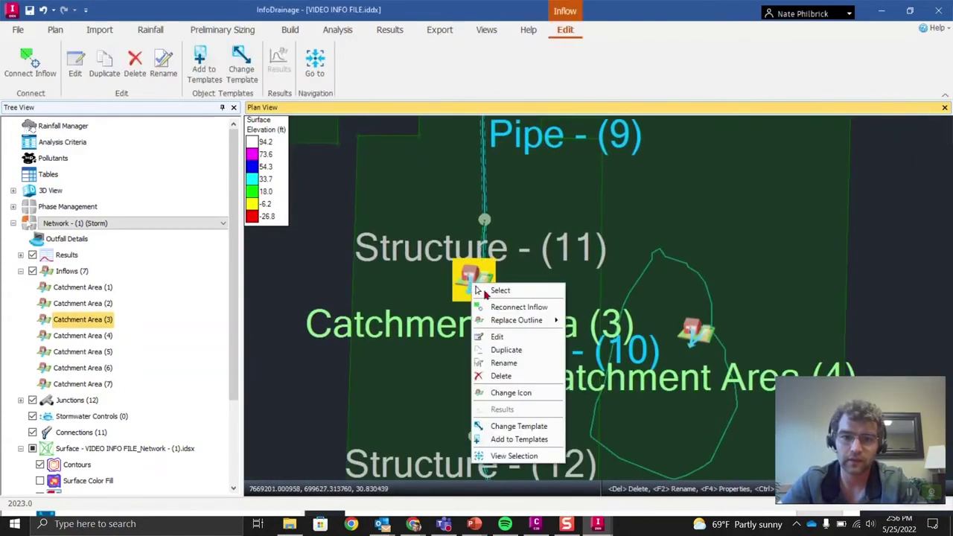
{"action": "left_click", "coordinate": [518, 307]}
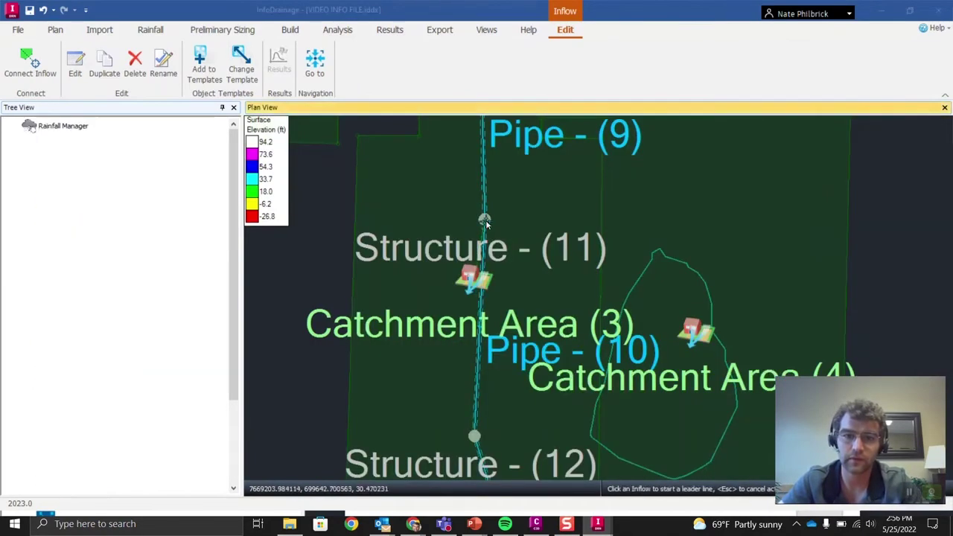
{"action": "left_click", "coordinate": [692, 333]}
{"action": "right_click", "coordinate": [692, 333]}
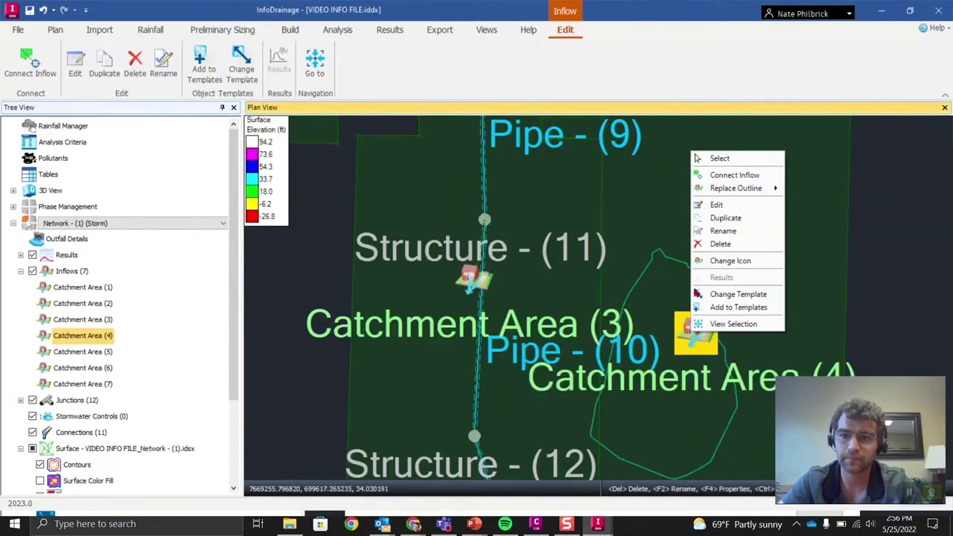
{"action": "left_click", "coordinate": [709, 176]}
{"action": "left_click", "coordinate": [485, 221]}
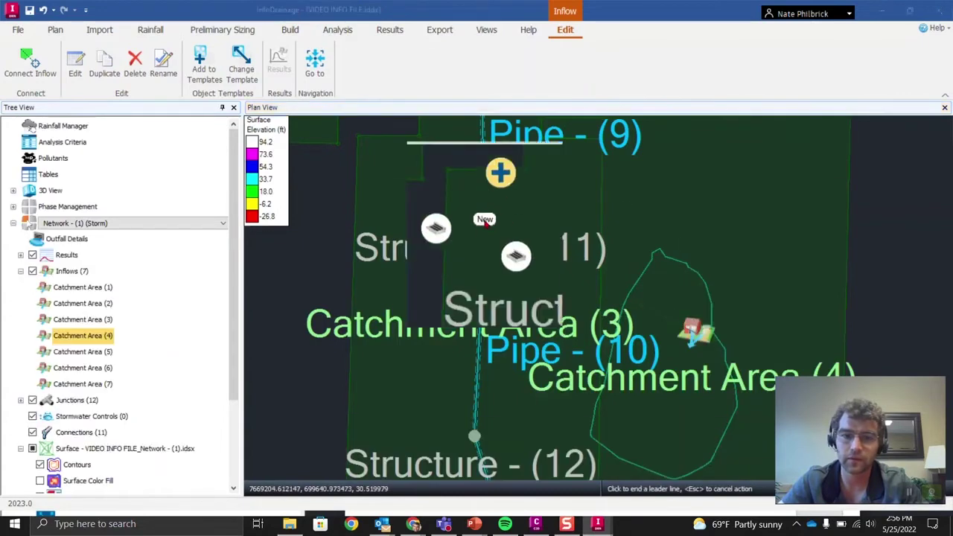
Zoom around the plan to review the other catchment inflow connections
{"action": "scroll", "coordinate": [544, 258], "scroll_direction": "down", "scroll_amount": 2}
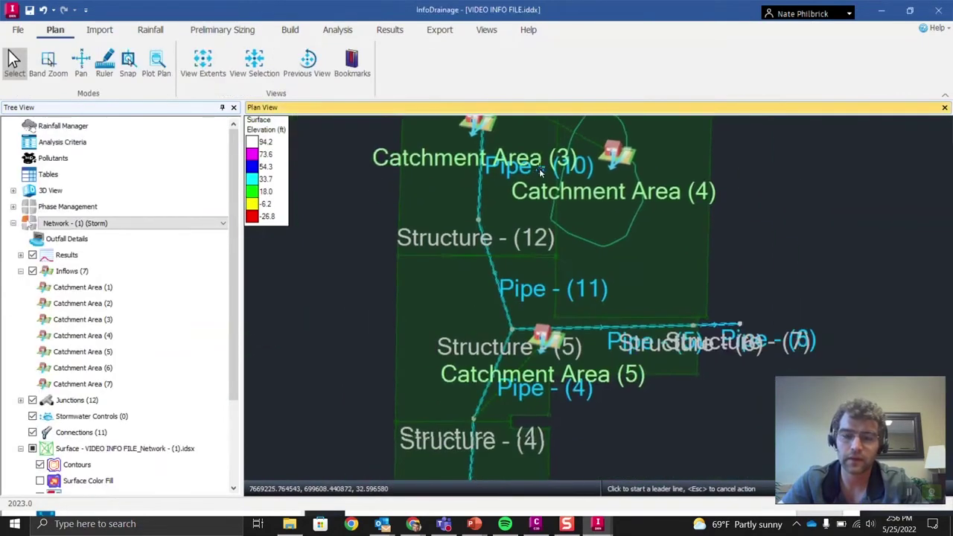
{"action": "scroll", "coordinate": [632, 178], "scroll_direction": "down", "scroll_amount": 2}
{"action": "scroll", "coordinate": [589, 282], "scroll_direction": "up", "scroll_amount": 3}
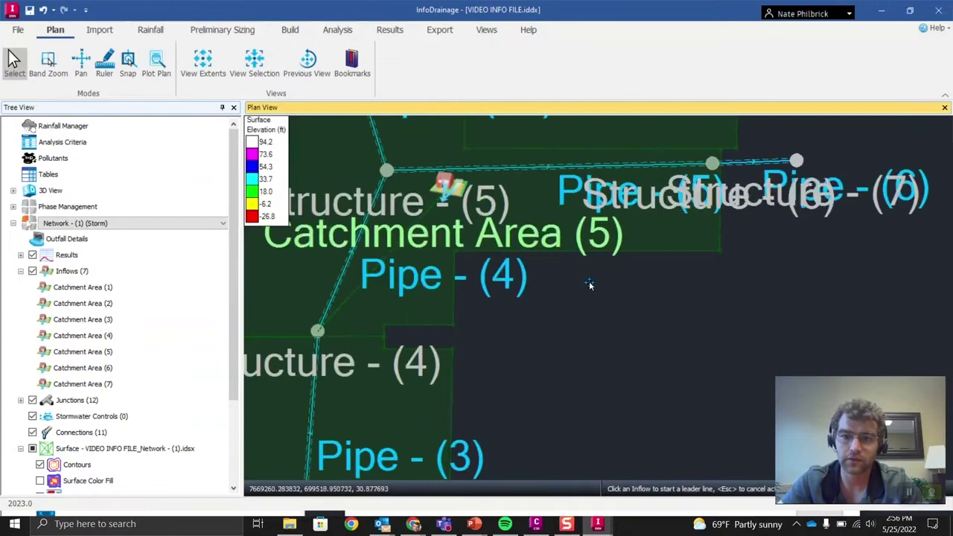
{"action": "scroll", "coordinate": [551, 288], "scroll_direction": "up", "scroll_amount": 2}
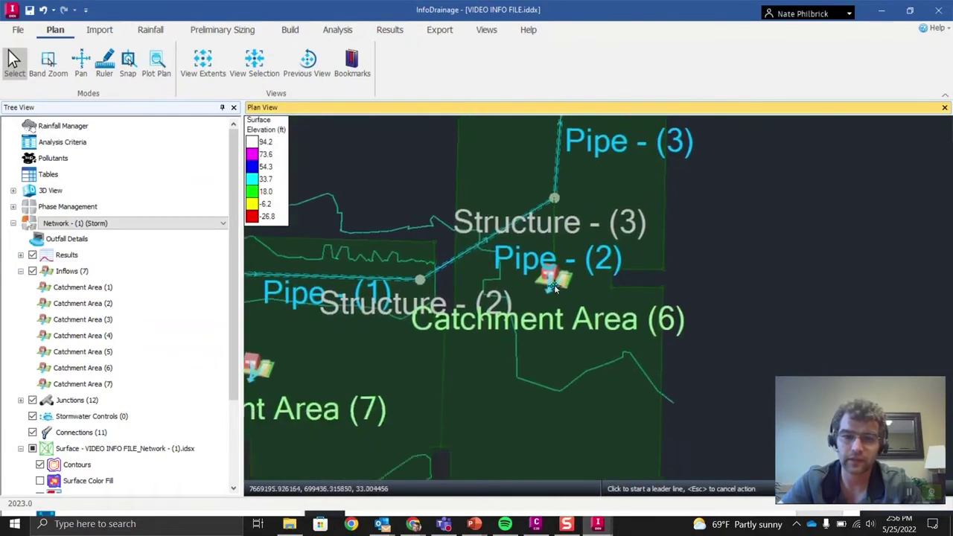
{"action": "scroll", "coordinate": [542, 261], "scroll_direction": "down", "scroll_amount": 2}
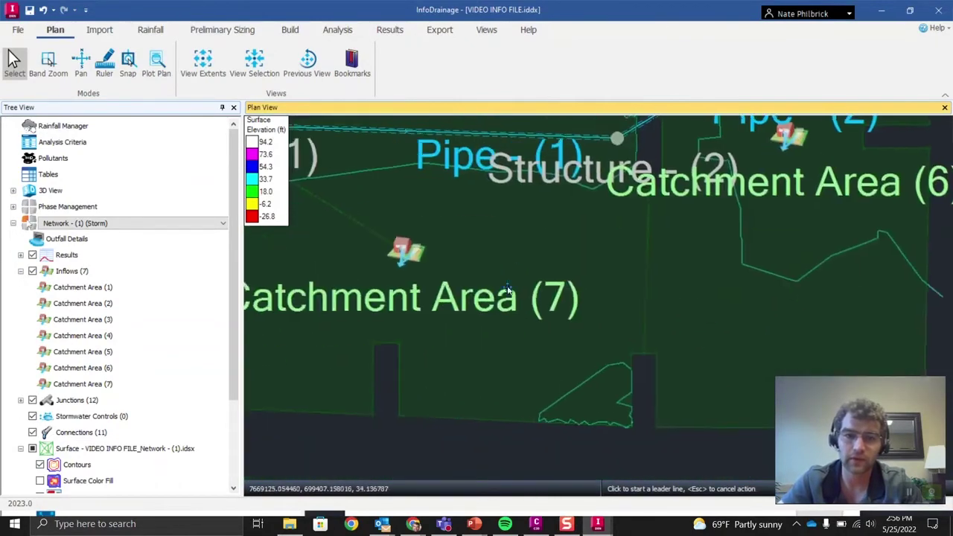
{"action": "scroll", "coordinate": [516, 270], "scroll_direction": "up", "scroll_amount": 1}
{"action": "scroll", "coordinate": [617, 279], "scroll_direction": "down", "scroll_amount": 5}
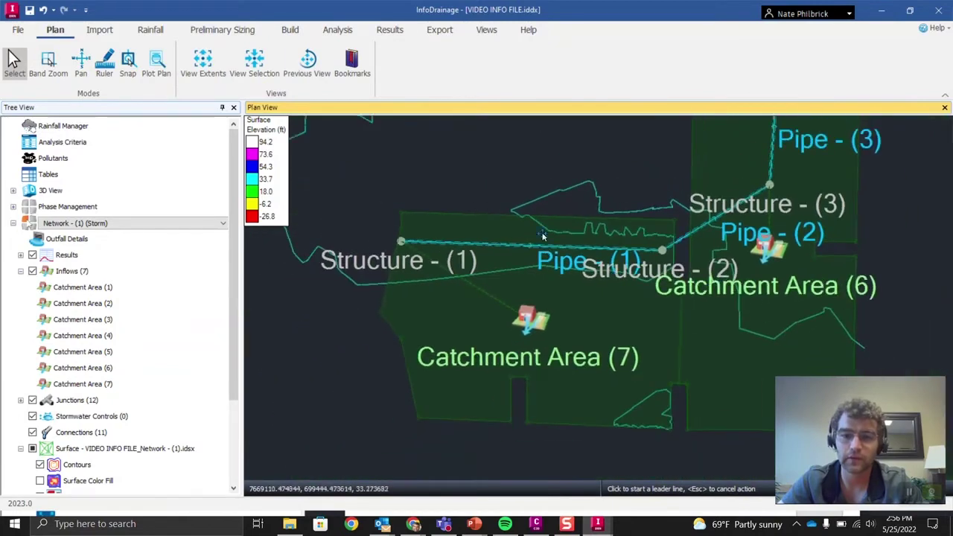
{"action": "scroll", "coordinate": [519, 295], "scroll_direction": "down", "scroll_amount": 3}
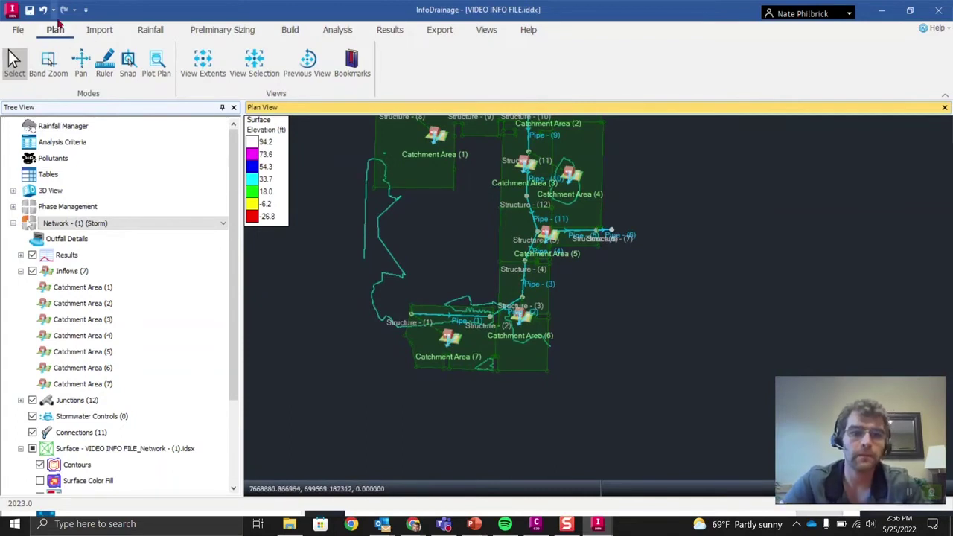
{"action": "left_click", "coordinate": [18, 31]}
Create a new SCS design storm from the Rainfall tab
{"action": "left_click", "coordinate": [35, 34]}
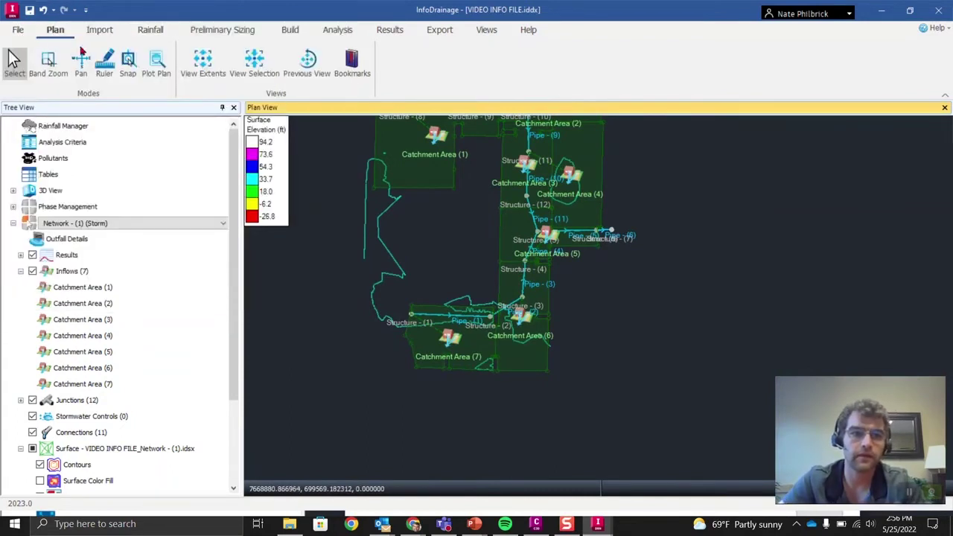
{"action": "left_click", "coordinate": [100, 29]}
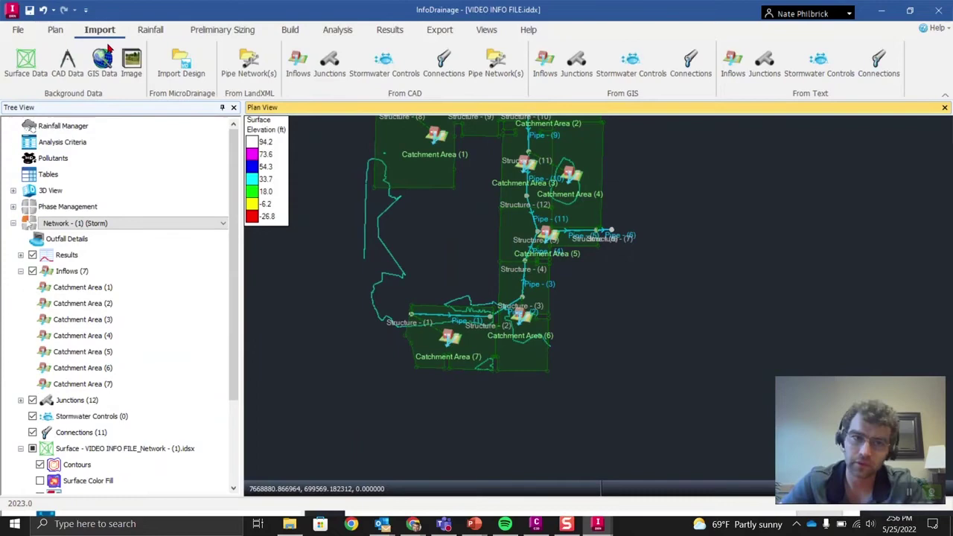
{"action": "left_click", "coordinate": [149, 29]}
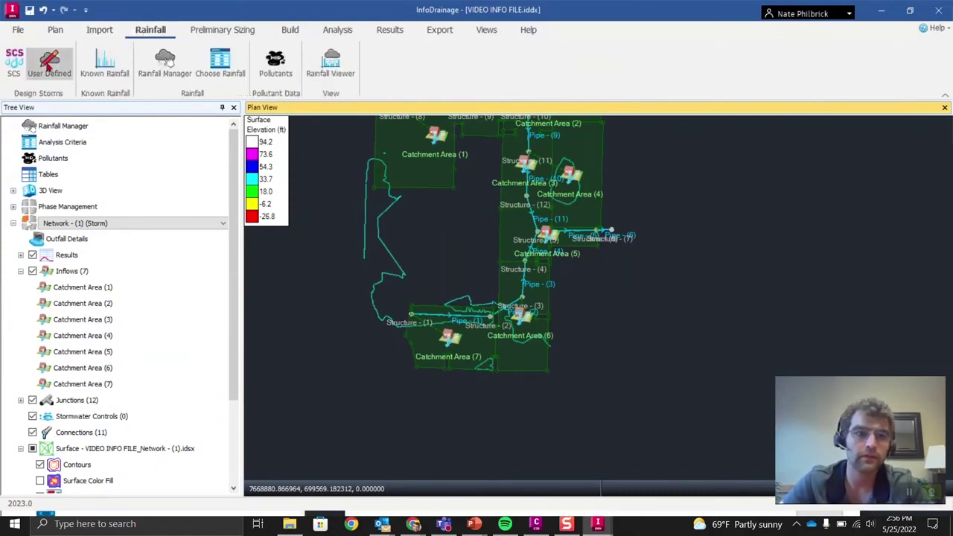
{"action": "left_click", "coordinate": [12, 62]}
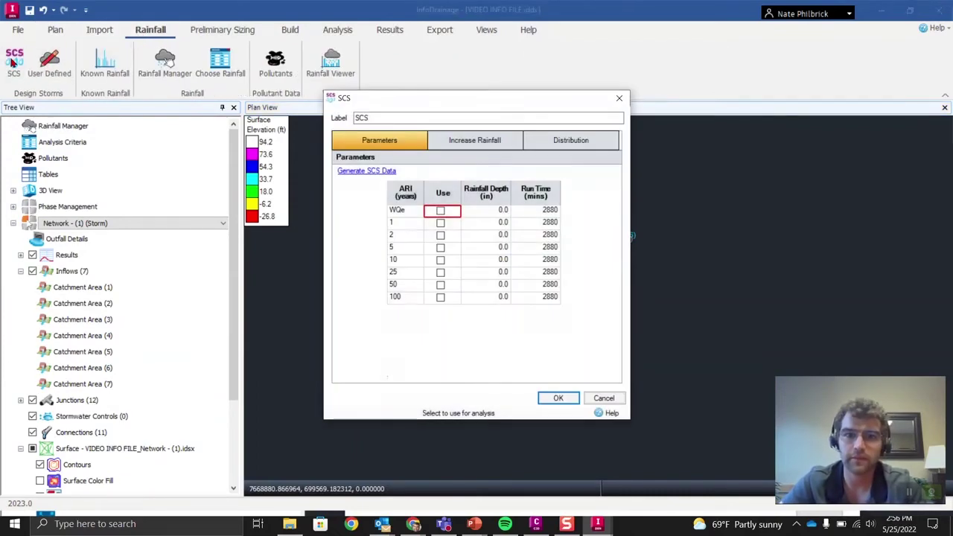
Use only the 50-year return period with 3.5 in rainfall depth and confirm
{"action": "left_click", "coordinate": [439, 290]}
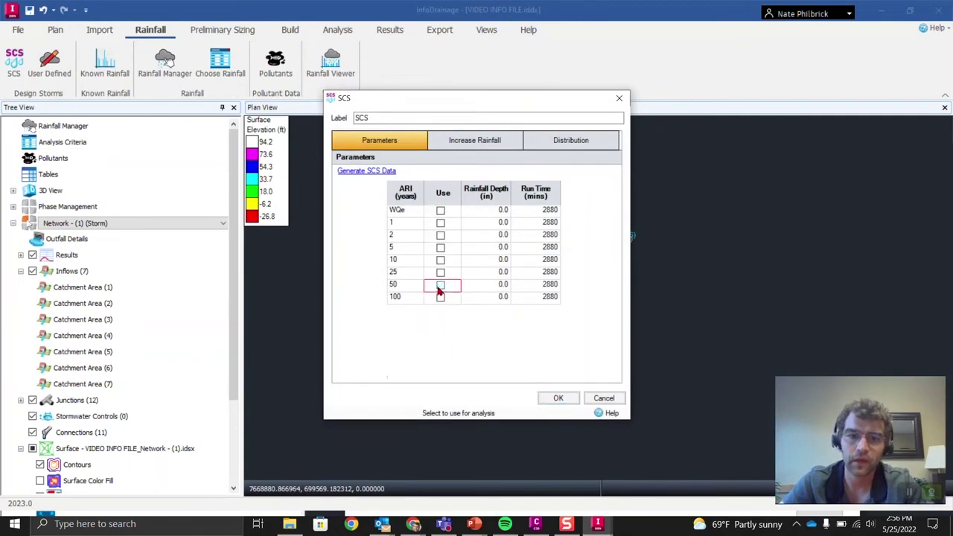
{"action": "left_click", "coordinate": [497, 286]}
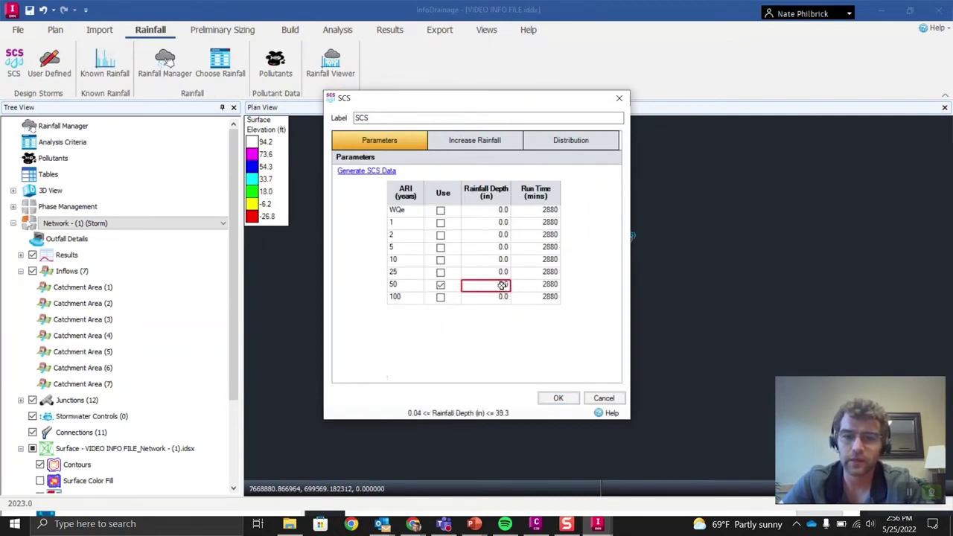
{"action": "left_click", "coordinate": [501, 287]}
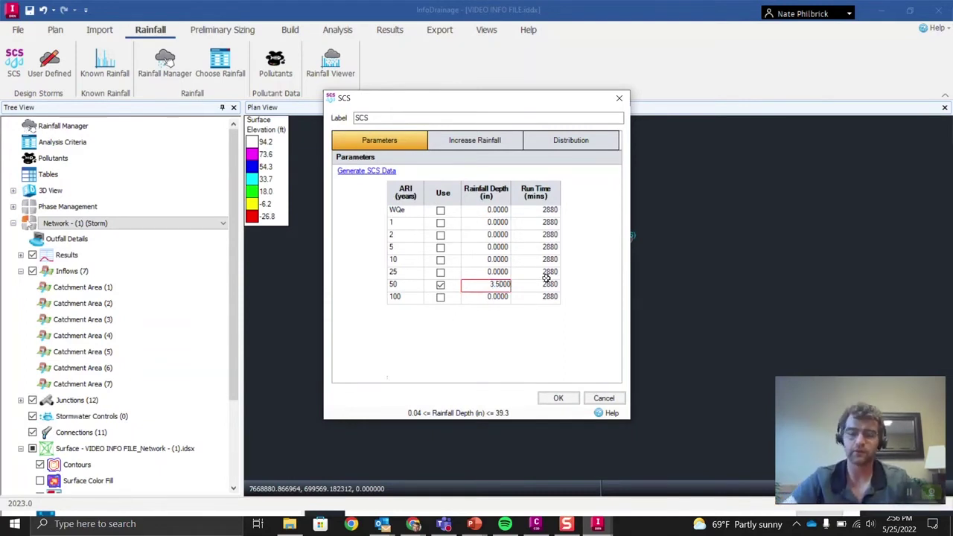
{"action": "left_click", "coordinate": [544, 352]}
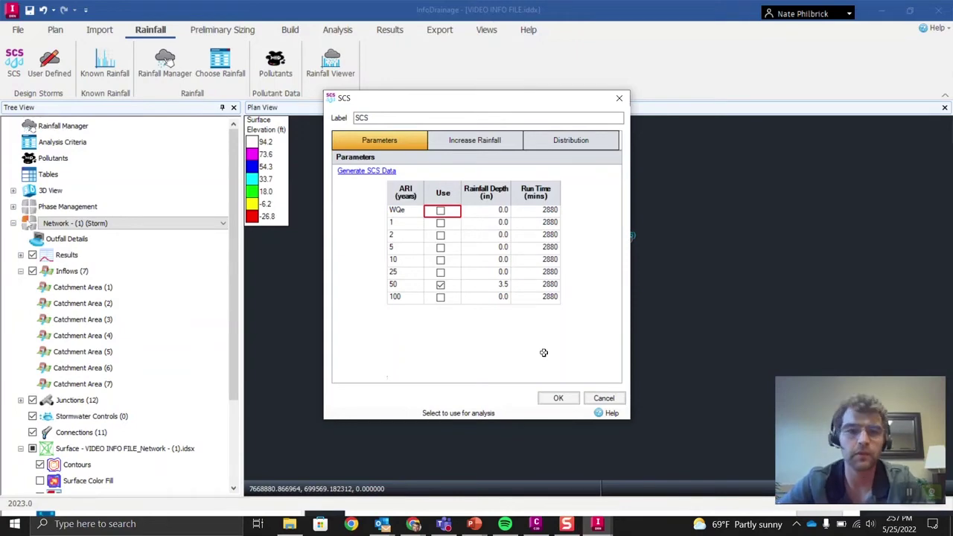
{"action": "left_click", "coordinate": [557, 397]}
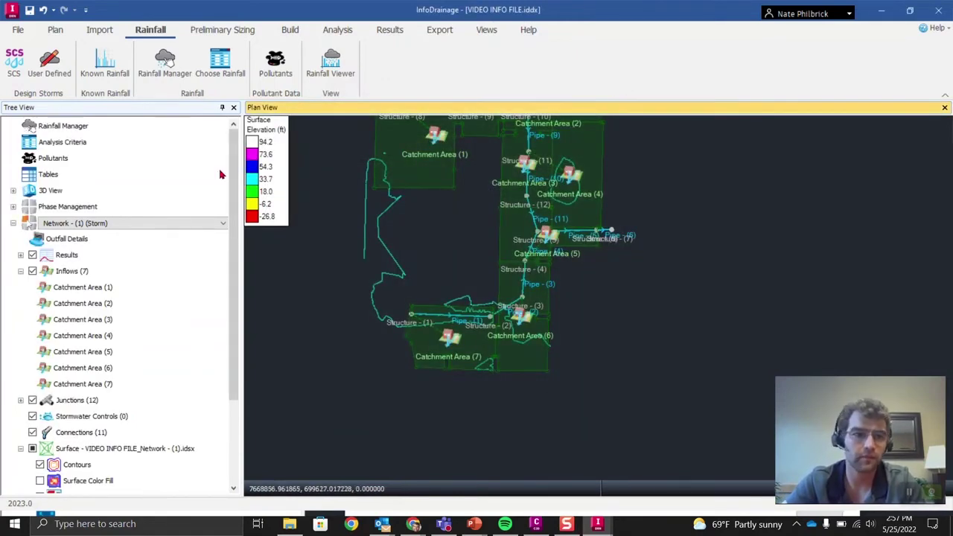
Use Preliminary Sizing to synchronize invert levels for all 12 manholes and confirm the report
{"action": "left_click_drag", "start_coordinate": [234, 266], "coordinate": [295, 271]}
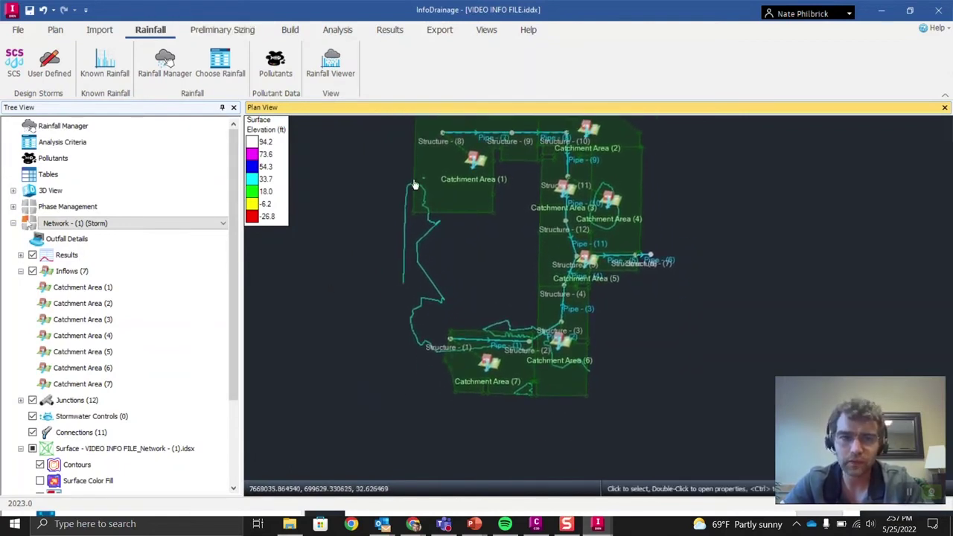
{"action": "left_click", "coordinate": [195, 31]}
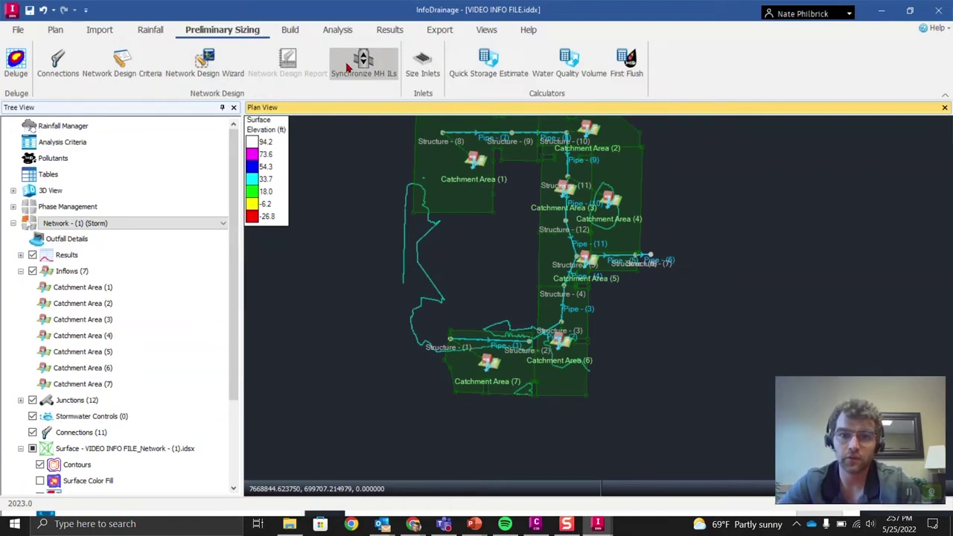
{"action": "left_click", "coordinate": [347, 68]}
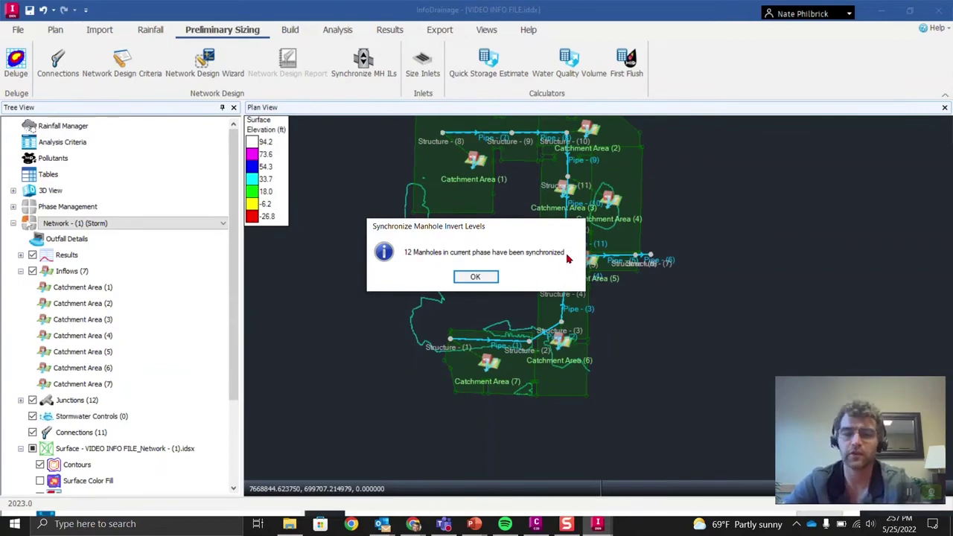
{"action": "left_click", "coordinate": [475, 276]}
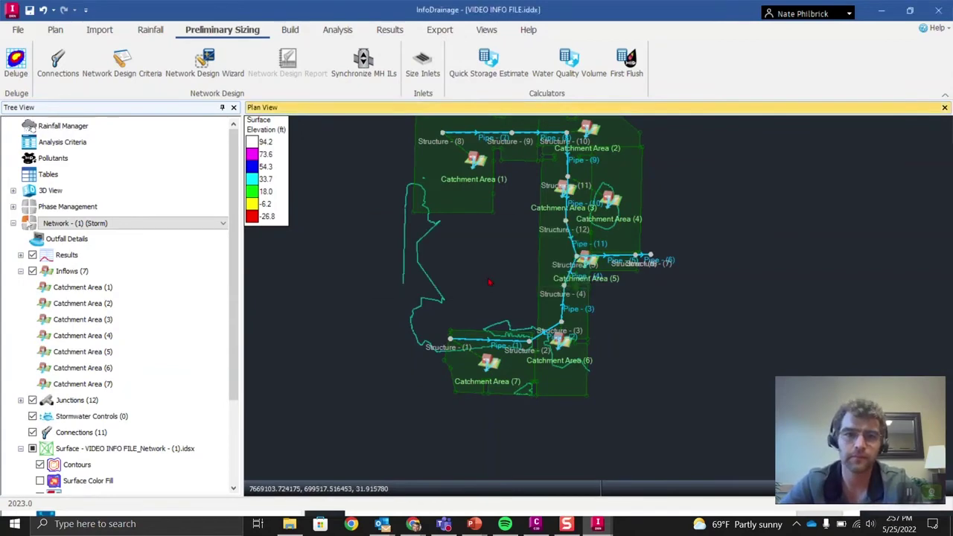
{"action": "left_click", "coordinate": [508, 75]}
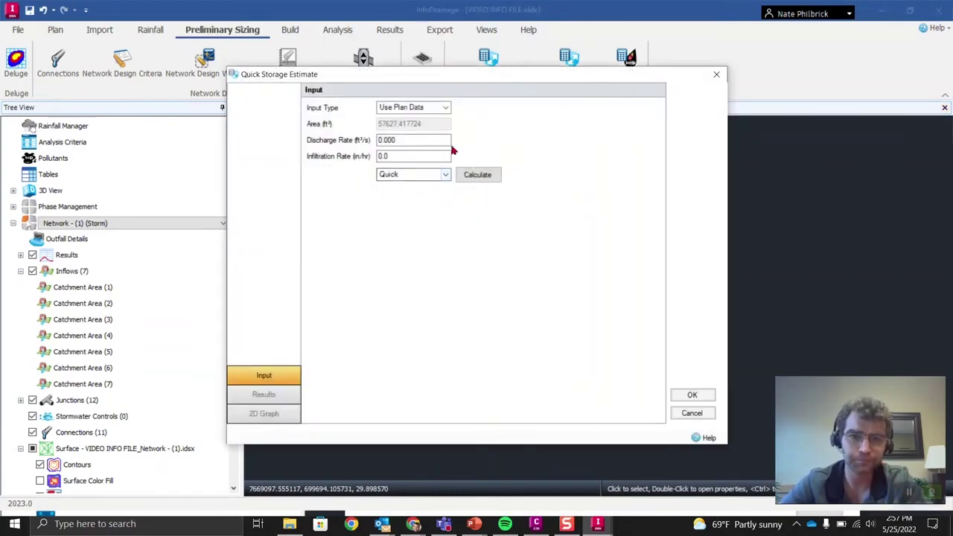
{"action": "left_click", "coordinate": [406, 141]}
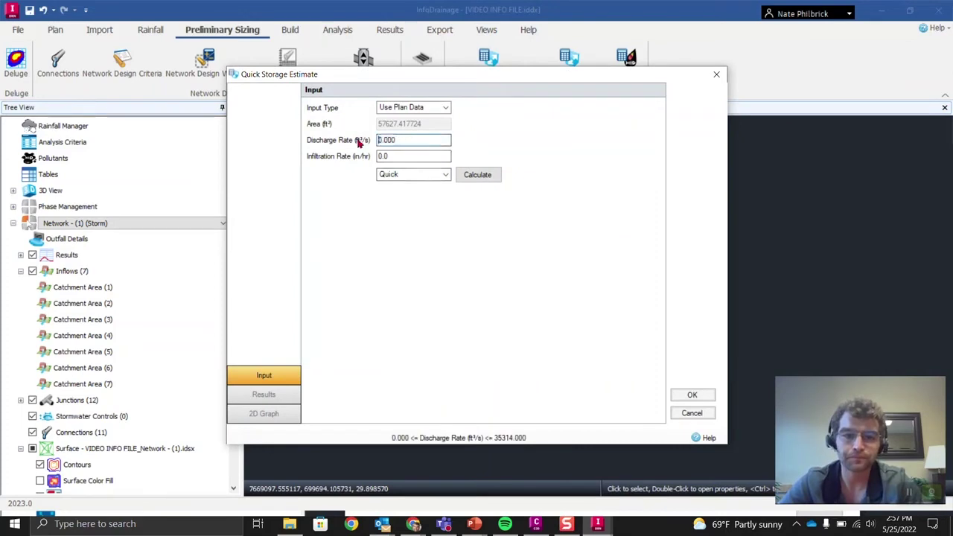
{"action": "left_click_drag", "start_coordinate": [419, 146], "coordinate": [346, 131]}
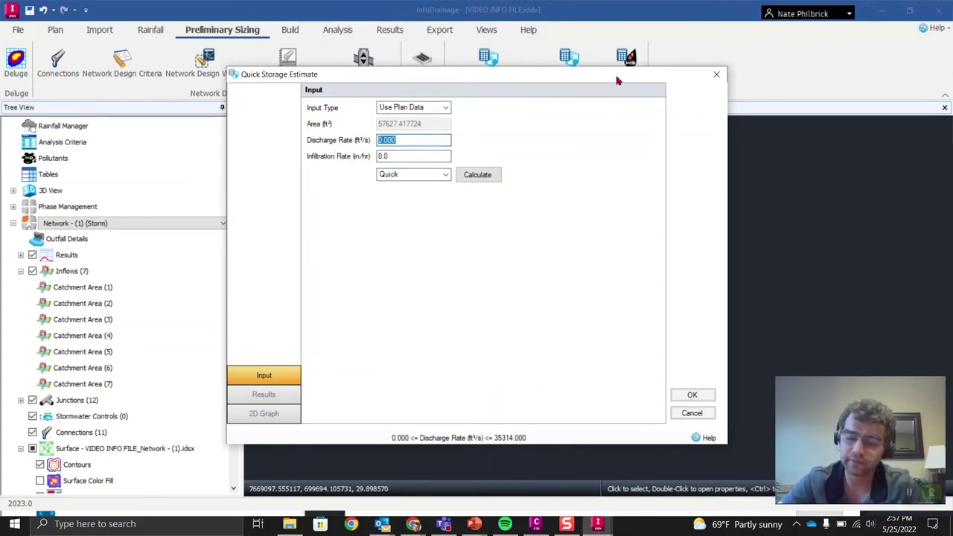
{"action": "type", "text": "10"}
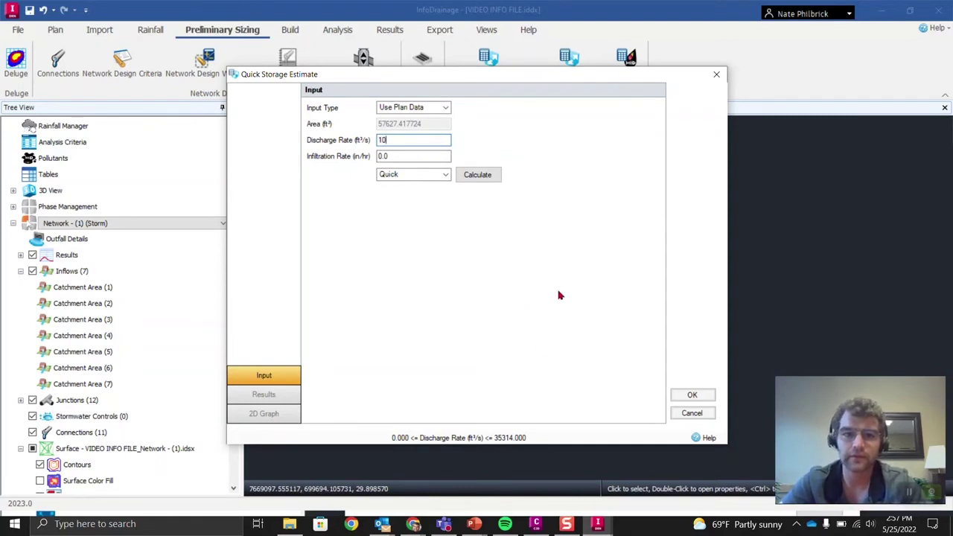
{"action": "left_click", "coordinate": [482, 176]}
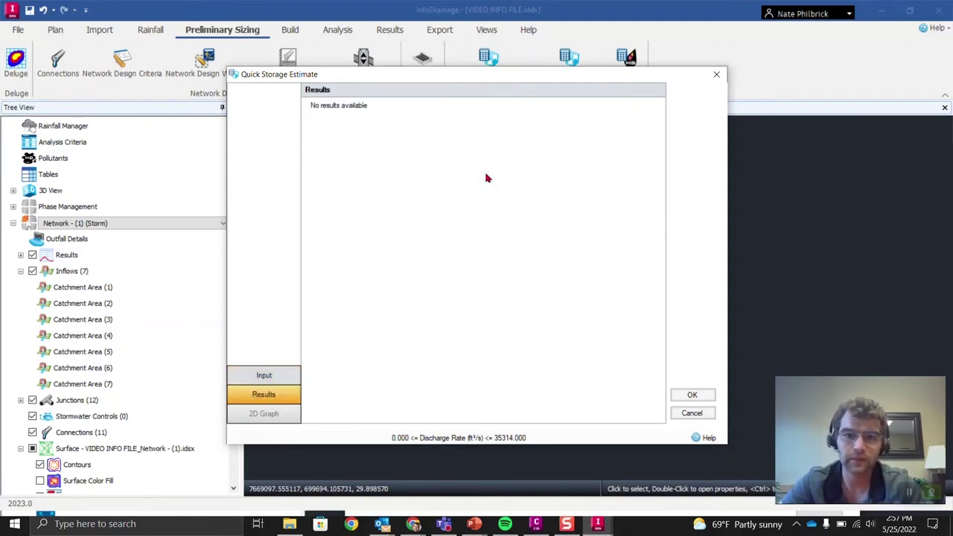
{"action": "left_click", "coordinate": [264, 375]}
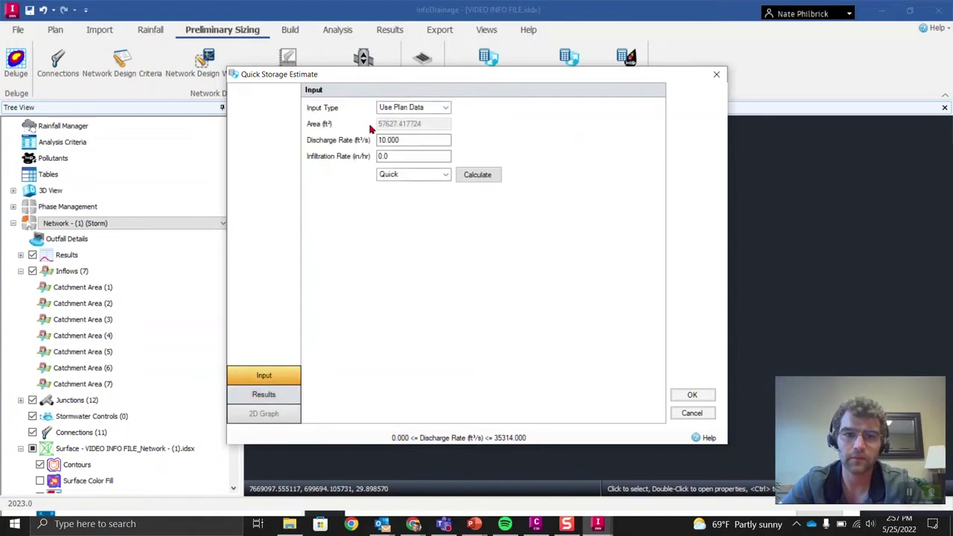
{"action": "left_click", "coordinate": [415, 109]}
{"action": "left_click", "coordinate": [409, 118]}
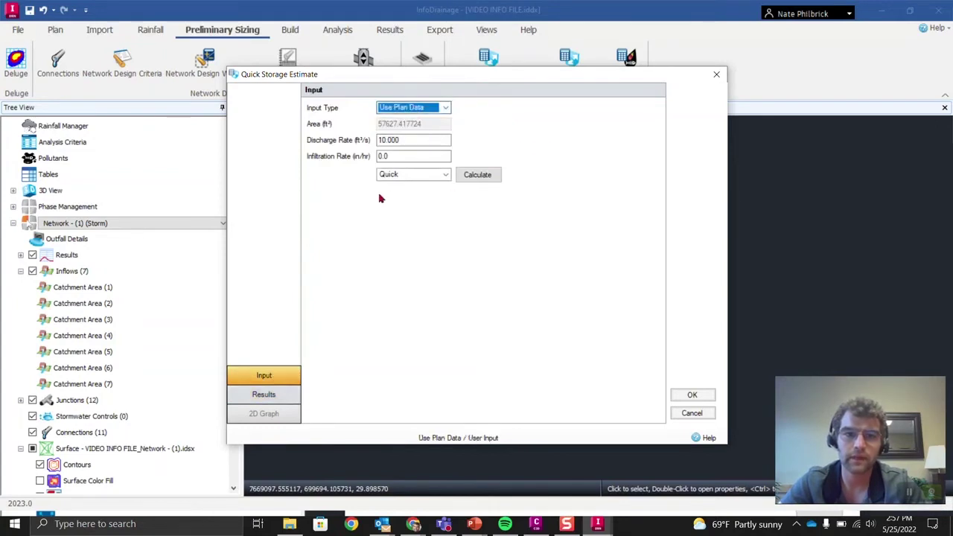
{"action": "left_click", "coordinate": [417, 176]}
{"action": "left_click", "coordinate": [417, 194]}
{"action": "left_click", "coordinate": [480, 176]}
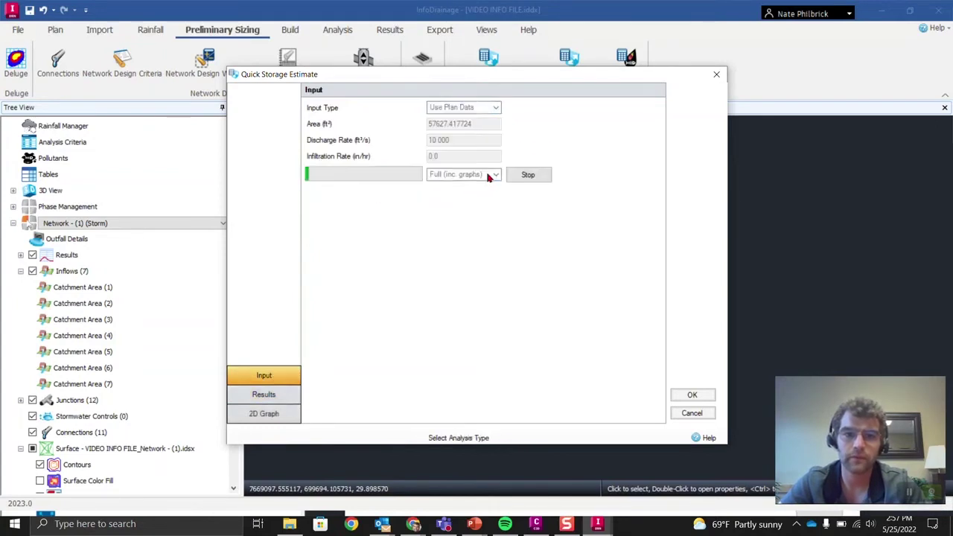
{"action": "left_click", "coordinate": [269, 412]}
{"action": "left_click", "coordinate": [269, 394]}
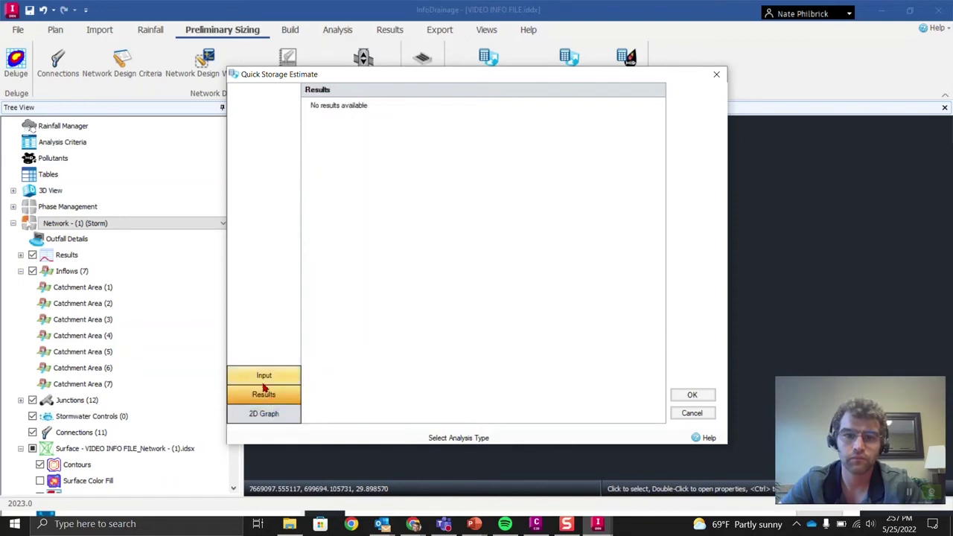
{"action": "left_click", "coordinate": [263, 376]}
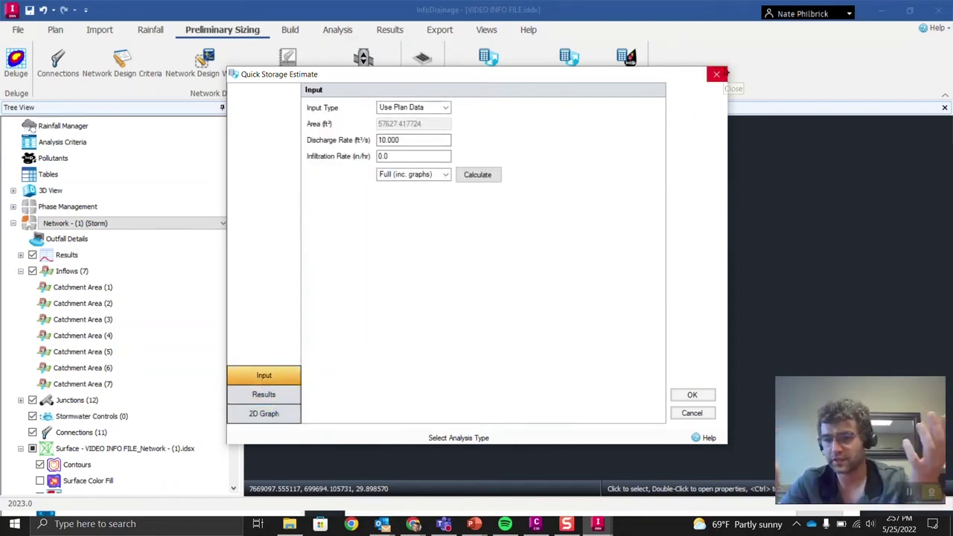
{"action": "left_click", "coordinate": [716, 74]}
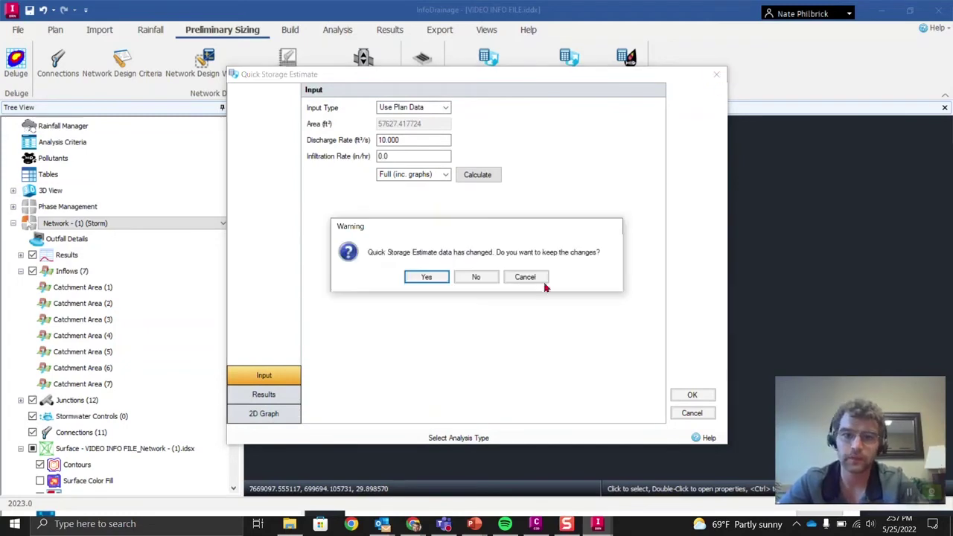
Compute Water Quality Volume with precipitation depth 10 (14406.9 ft³ target, failing), then discard it
{"action": "left_click", "coordinate": [477, 276]}
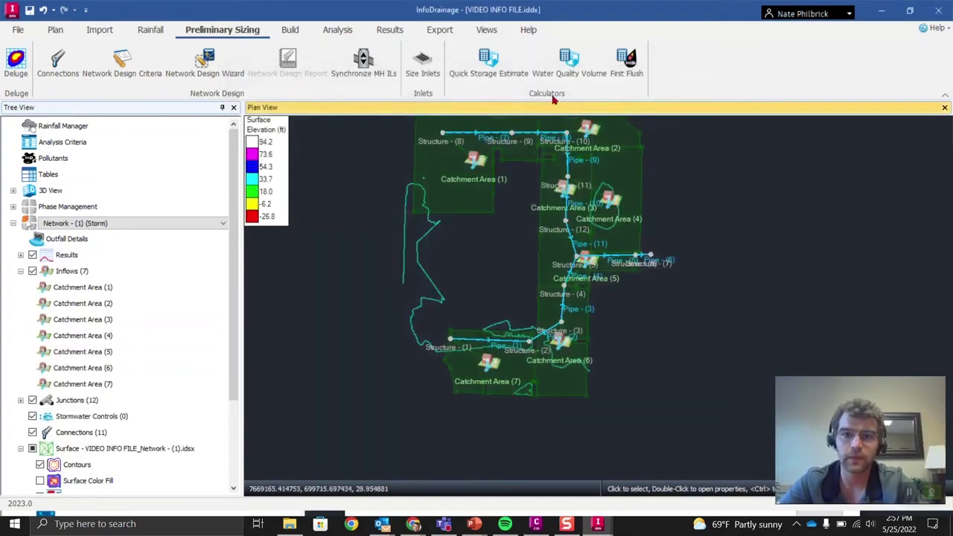
{"action": "left_click", "coordinate": [573, 62]}
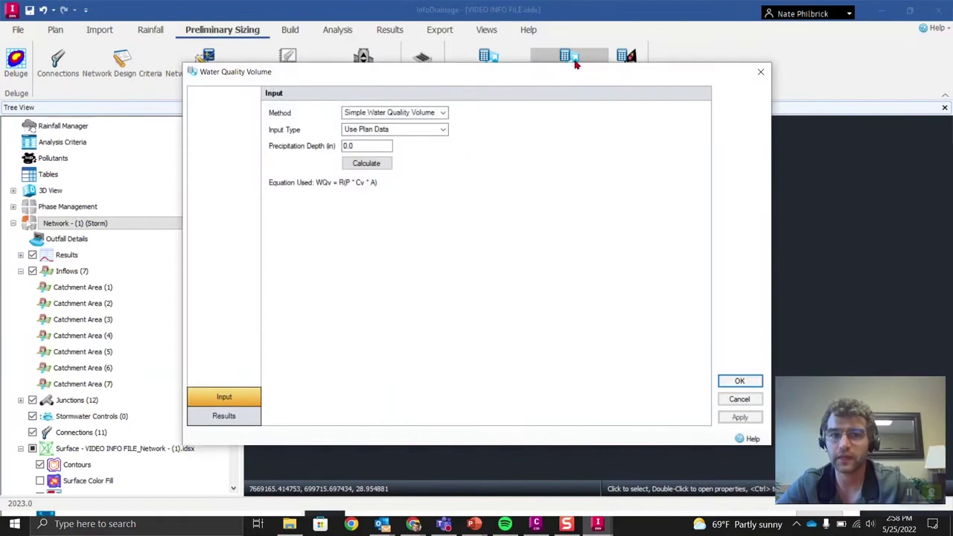
{"action": "left_click", "coordinate": [368, 148]}
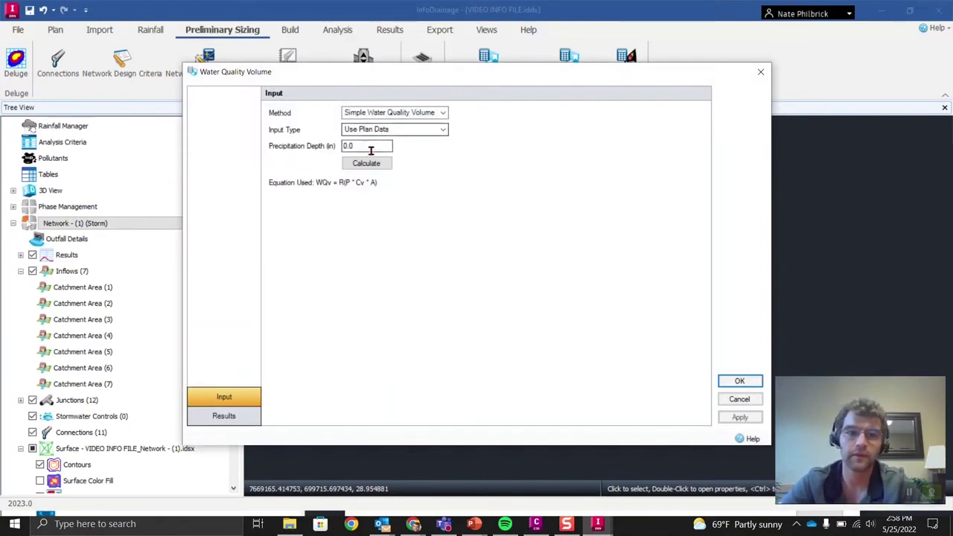
{"action": "type", "text": "10"}
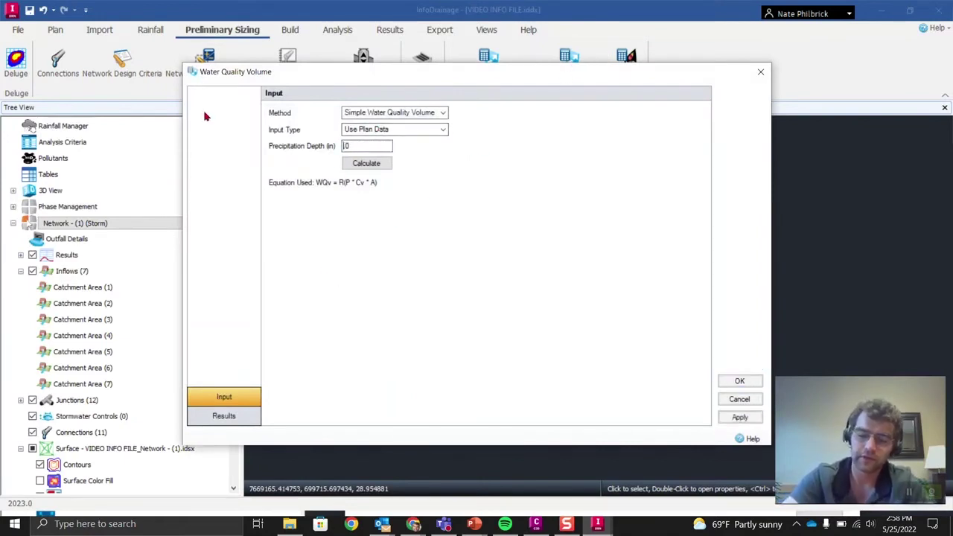
{"action": "left_click", "coordinate": [359, 165]}
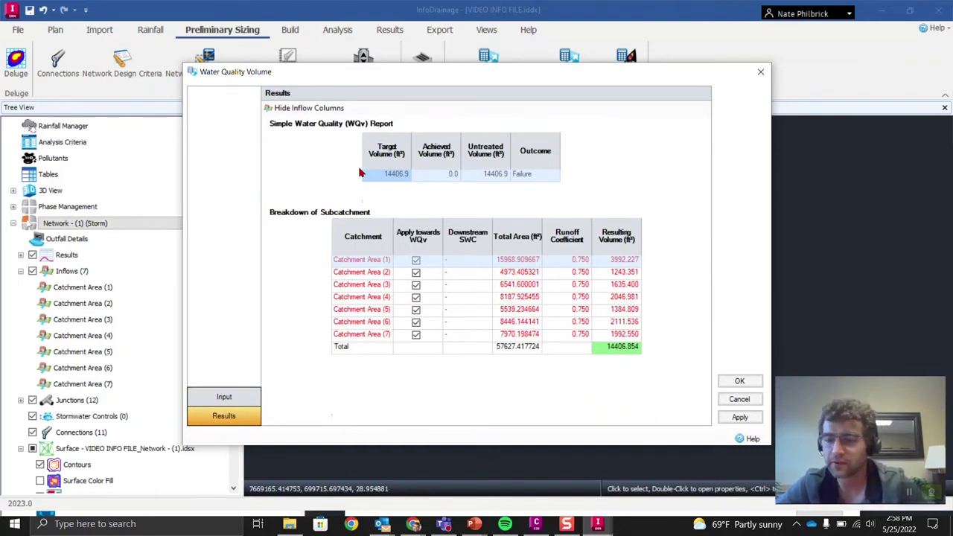
{"action": "left_click", "coordinate": [759, 72]}
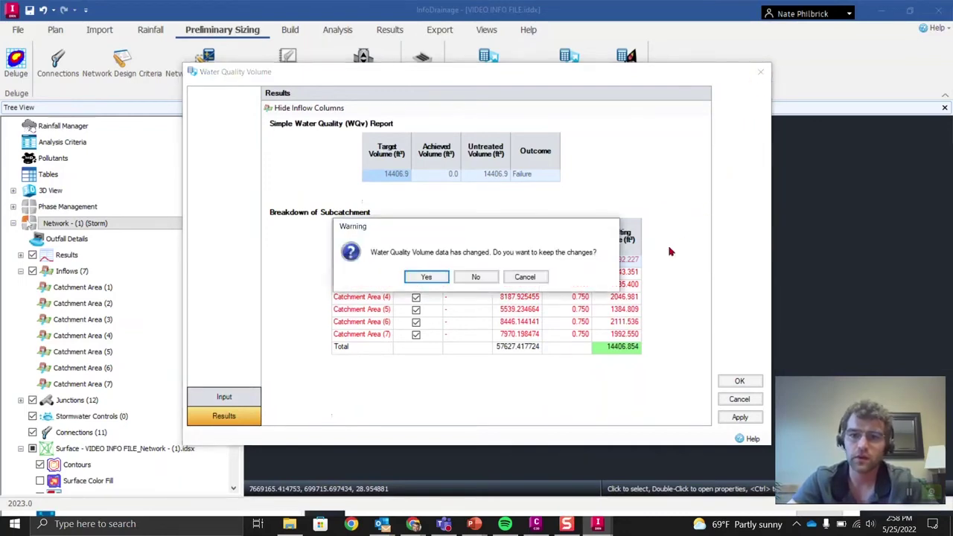
{"action": "left_click", "coordinate": [476, 277]}
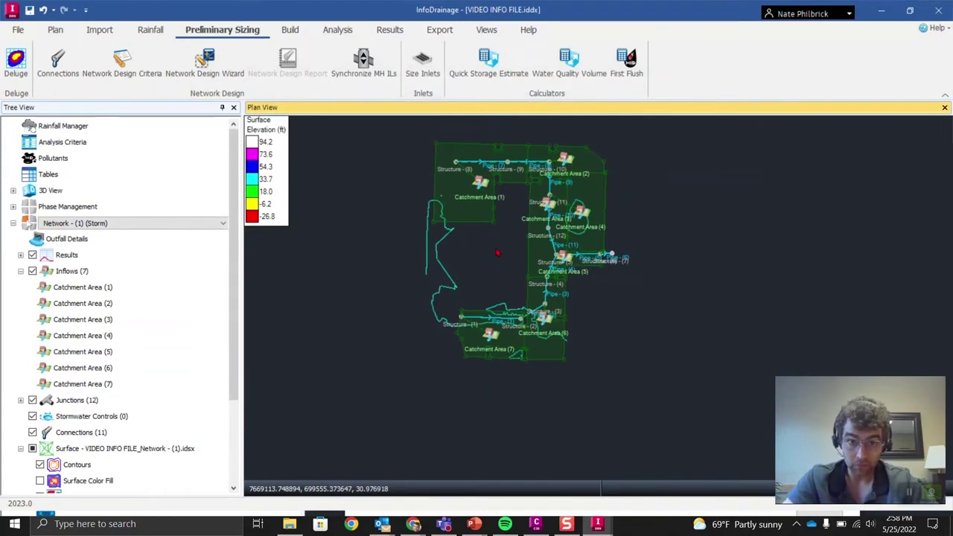
In Analysis Criteria, set the output interval to 1 minute and the time step to Shortest
{"action": "scroll", "coordinate": [497, 253], "scroll_direction": "up", "scroll_amount": 2}
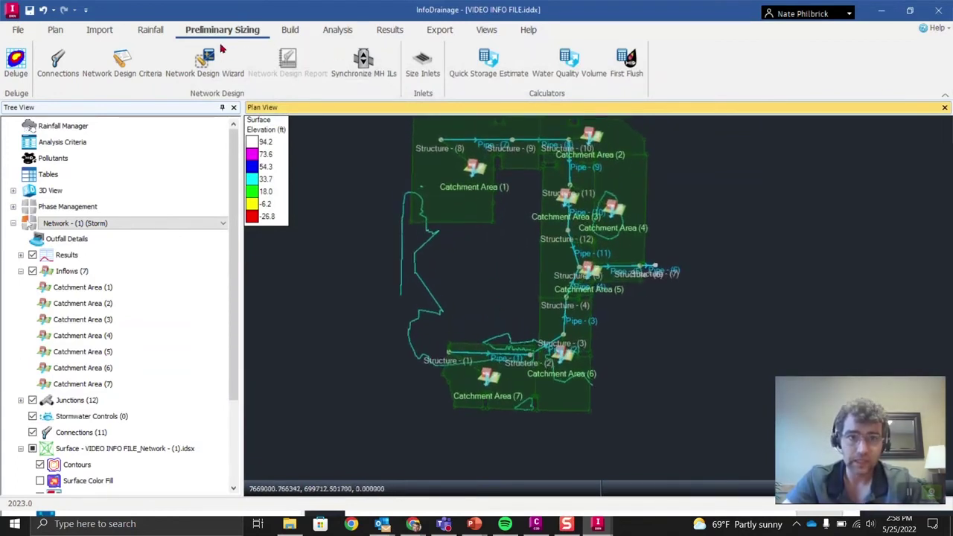
{"action": "left_click", "coordinate": [291, 31]}
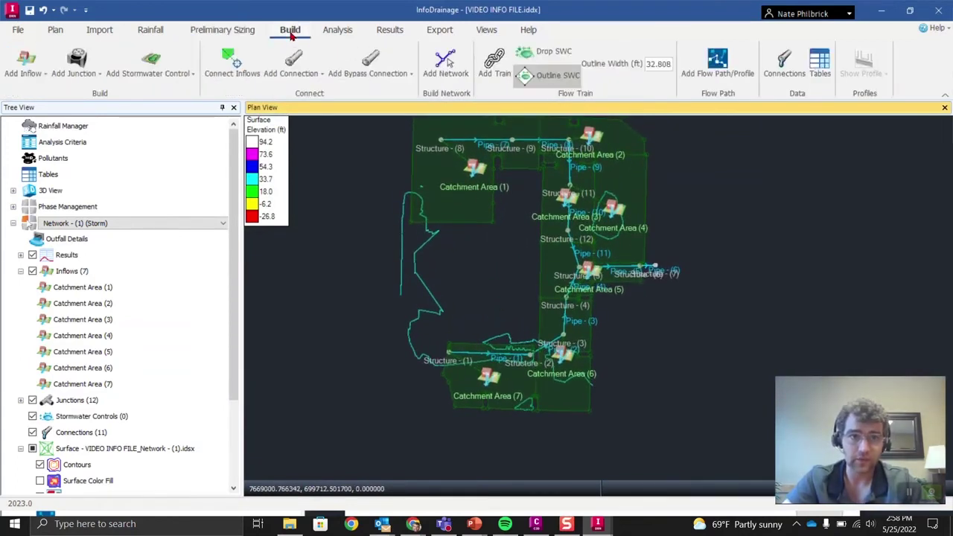
{"action": "left_click", "coordinate": [330, 33]}
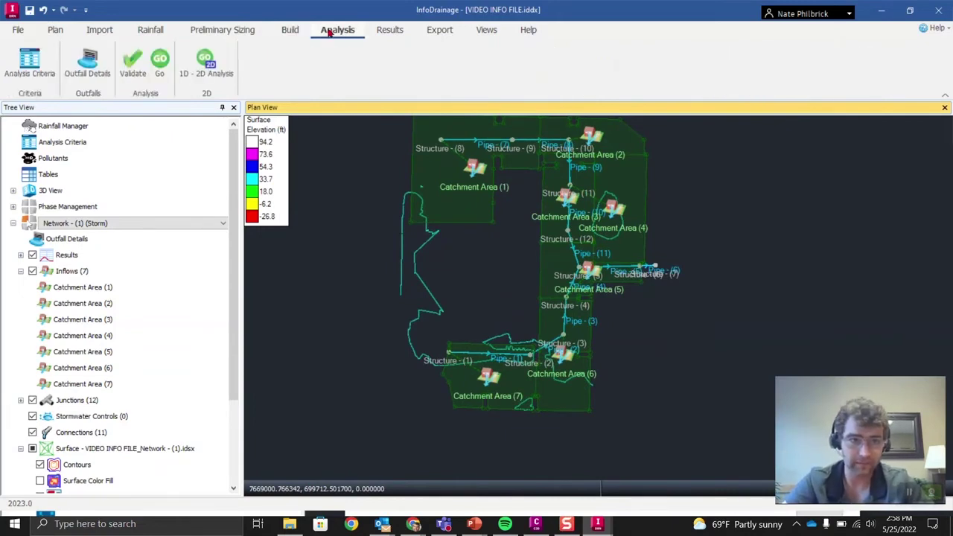
{"action": "left_click", "coordinate": [28, 69]}
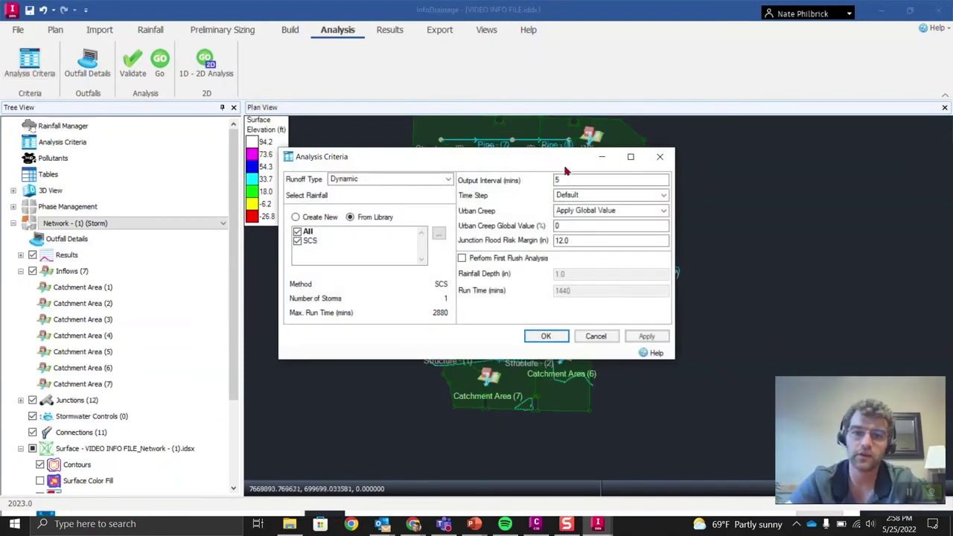
{"action": "left_click", "coordinate": [585, 180]}
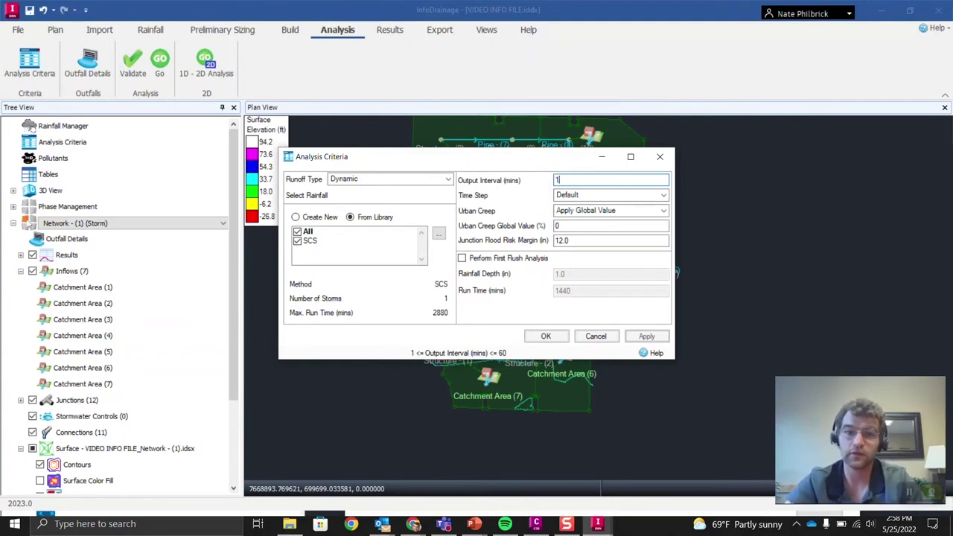
{"action": "left_click_drag", "start_coordinate": [509, 157], "coordinate": [499, 116]}
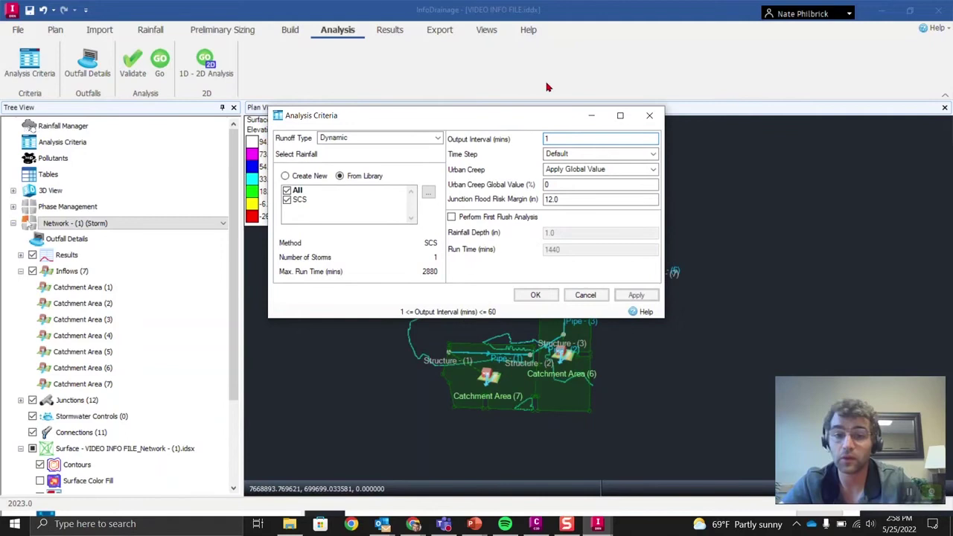
{"action": "left_click", "coordinate": [469, 317]}
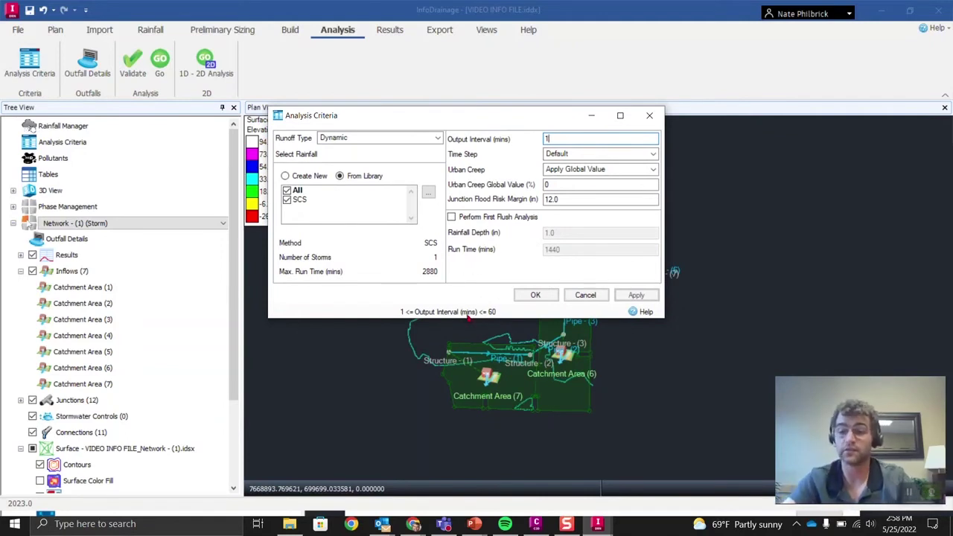
{"action": "left_click", "coordinate": [590, 154]}
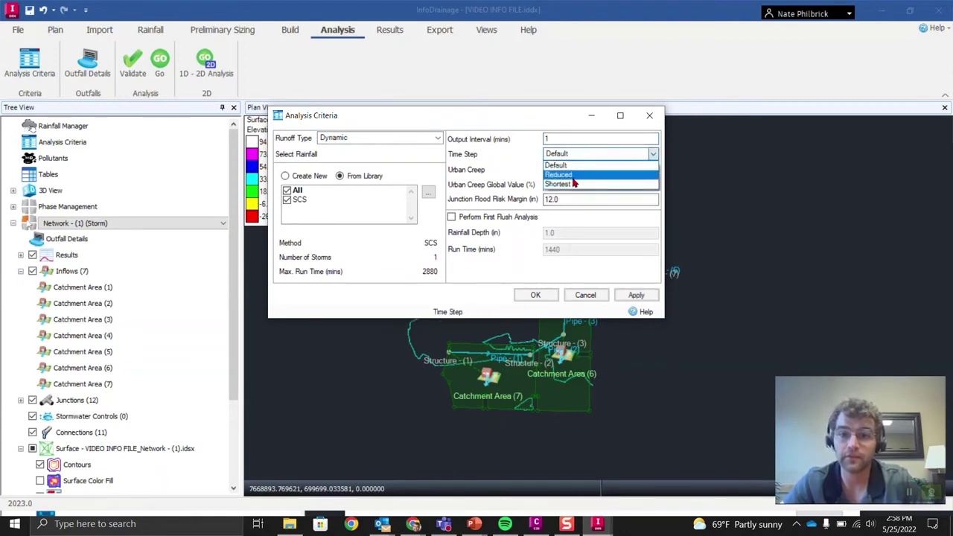
{"action": "left_click", "coordinate": [588, 184]}
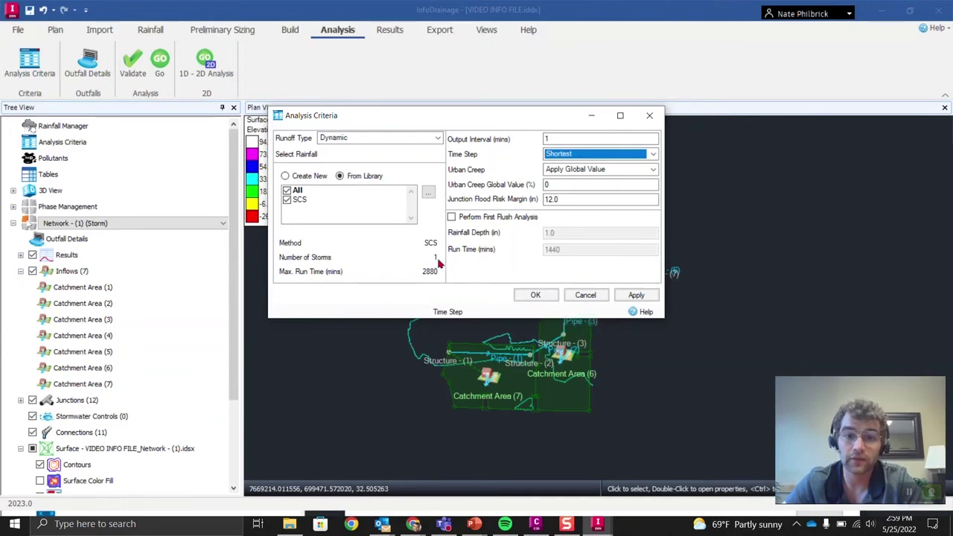
Apply the criteria, validate the network from Outfall Details, and run the SCS 50-year analysis
{"action": "left_click", "coordinate": [531, 298]}
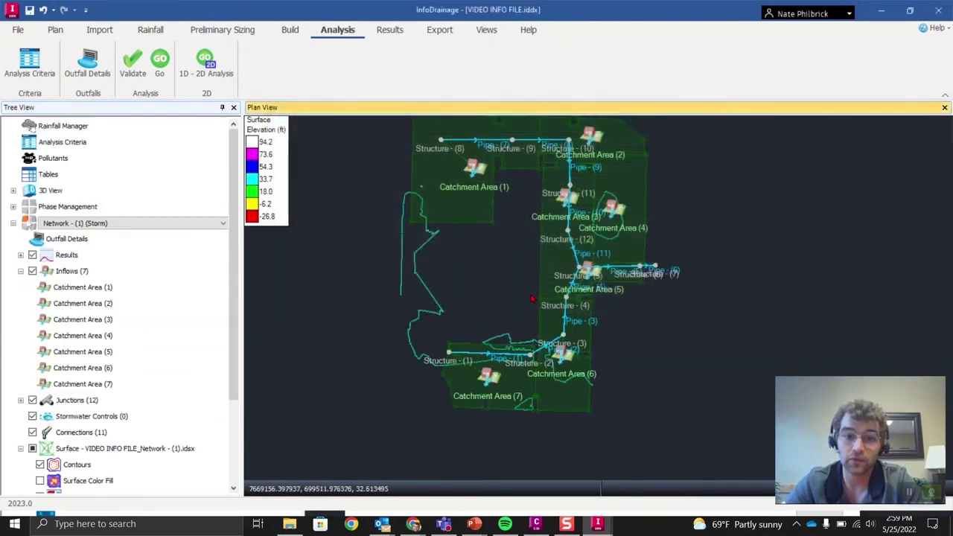
{"action": "left_click", "coordinate": [65, 240]}
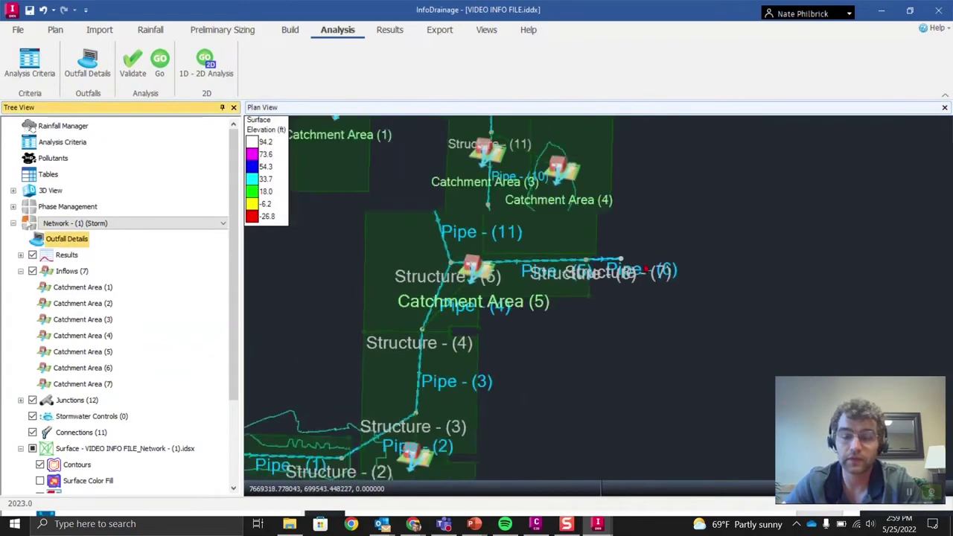
{"action": "left_click", "coordinate": [162, 64]}
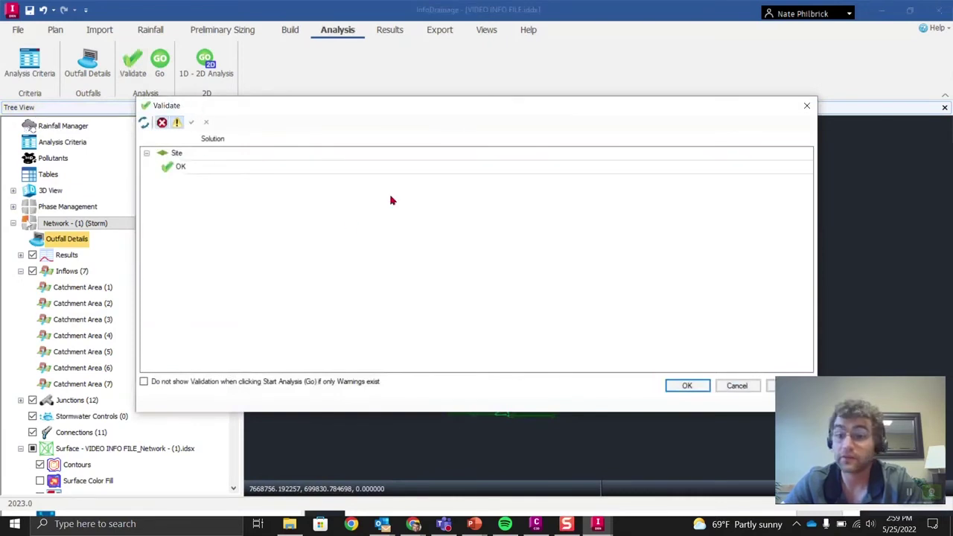
{"action": "left_click", "coordinate": [806, 105]}
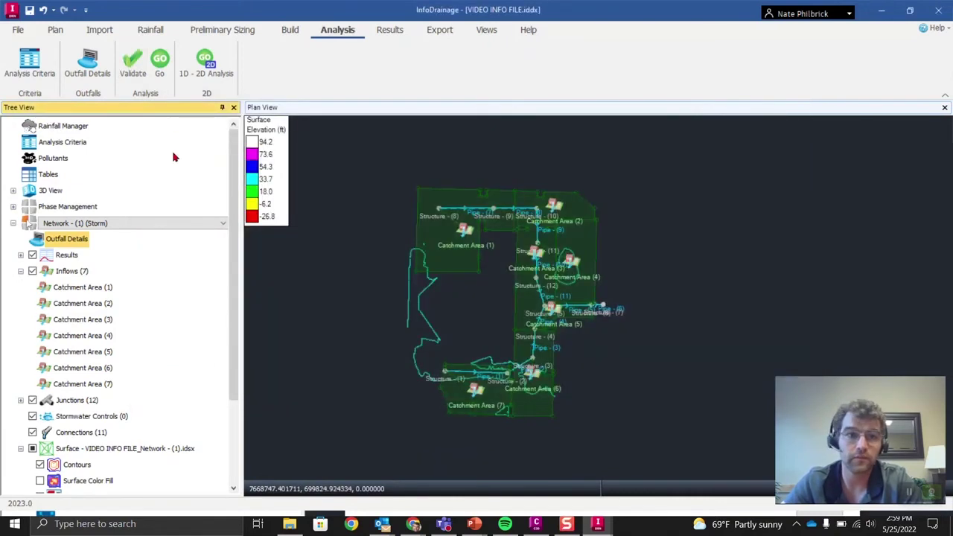
{"action": "left_click", "coordinate": [161, 67]}
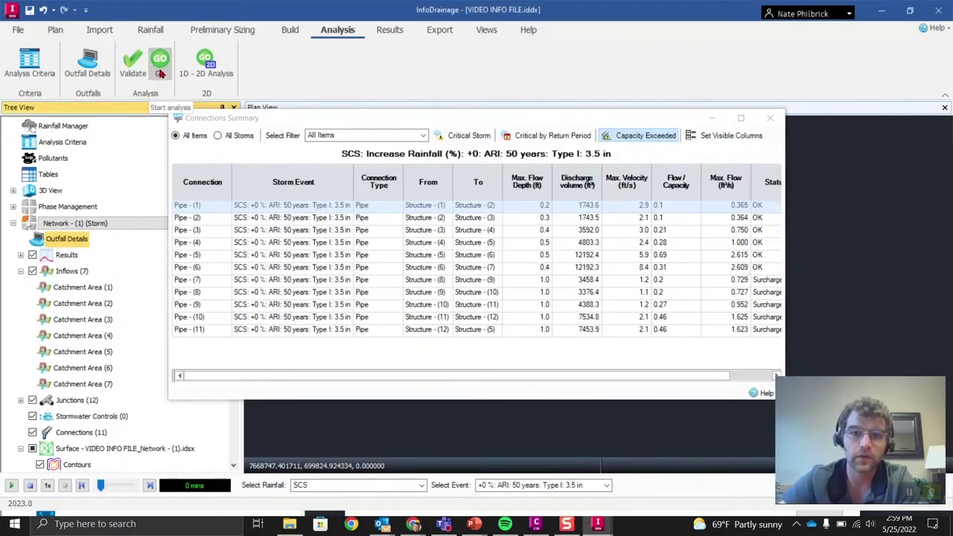
Check all-storm pipe results in the Connections Summary: Pipes (1)–(6) OK, (7)–(11) surcharged
{"action": "left_click", "coordinate": [459, 119]}
{"action": "left_click_drag", "start_coordinate": [460, 119], "coordinate": [371, 36]}
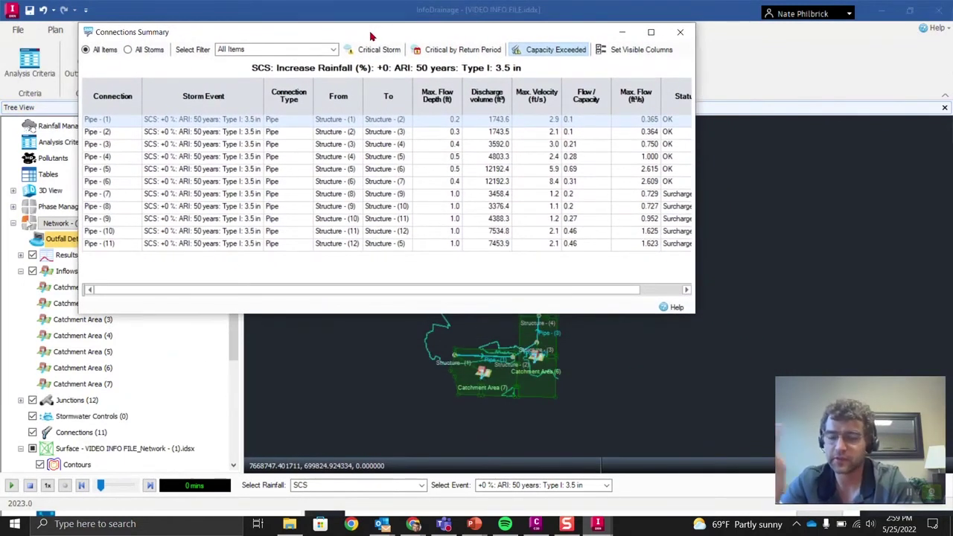
{"action": "left_click", "coordinate": [258, 49]}
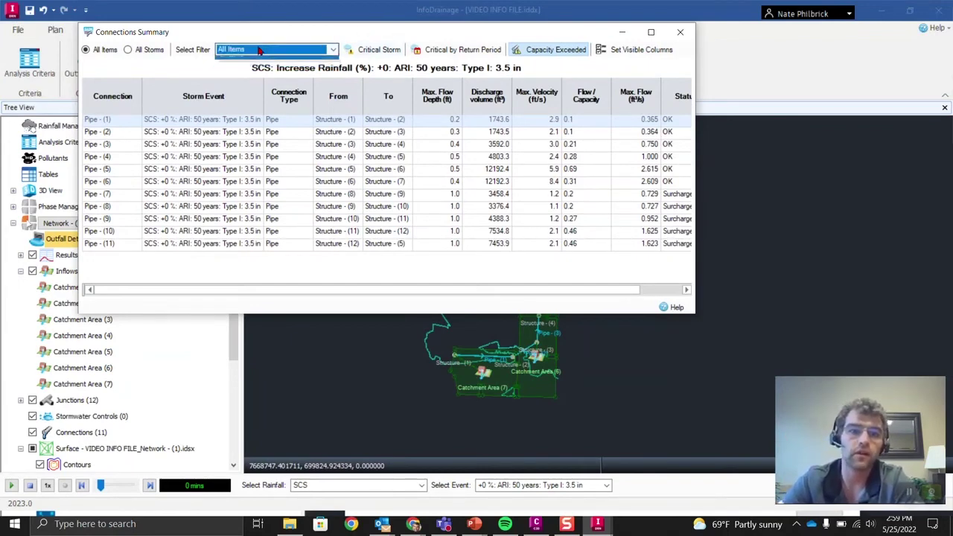
{"action": "left_click", "coordinate": [259, 49]}
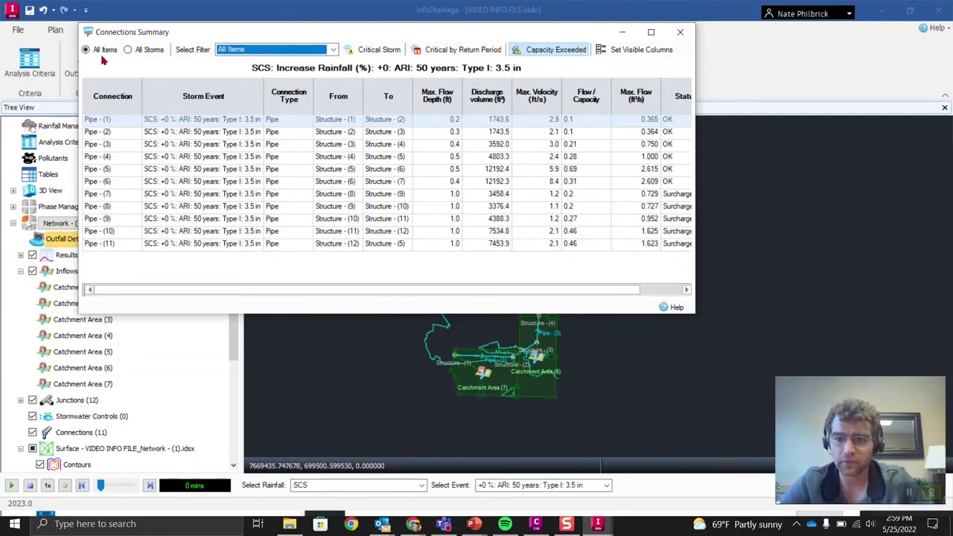
{"action": "left_click", "coordinate": [128, 50]}
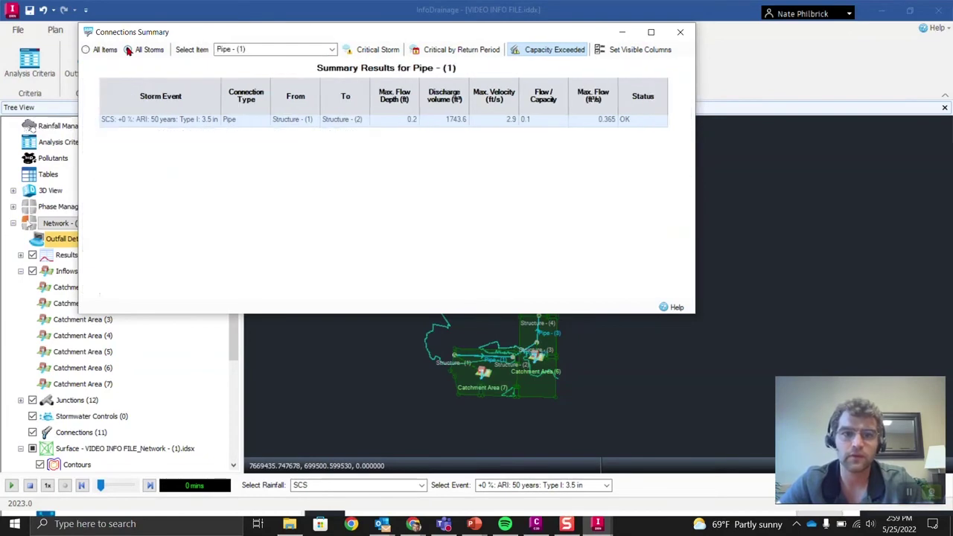
{"action": "left_click", "coordinate": [86, 50]}
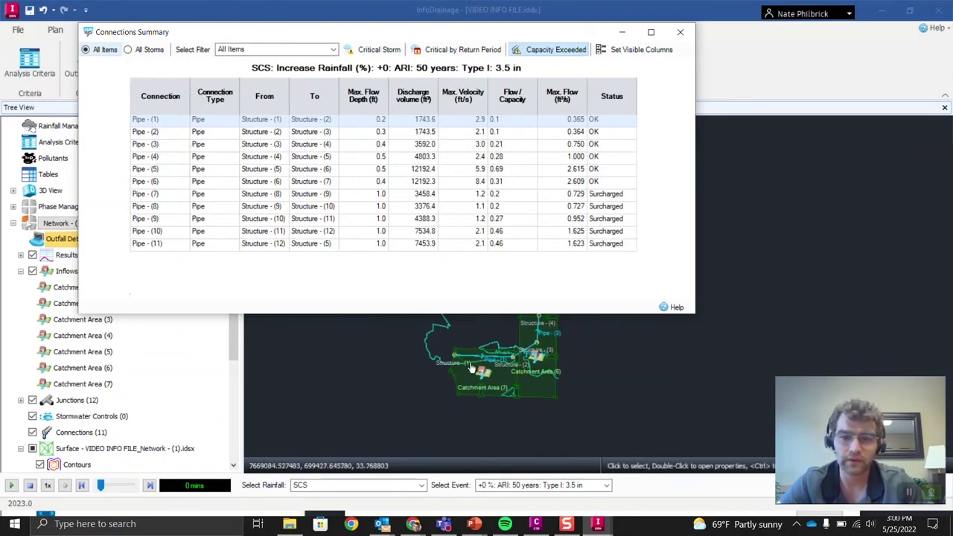
{"action": "scroll", "coordinate": [470, 366], "scroll_direction": "up", "scroll_amount": 1}
{"action": "scroll", "coordinate": [487, 367], "scroll_direction": "up", "scroll_amount": 3}
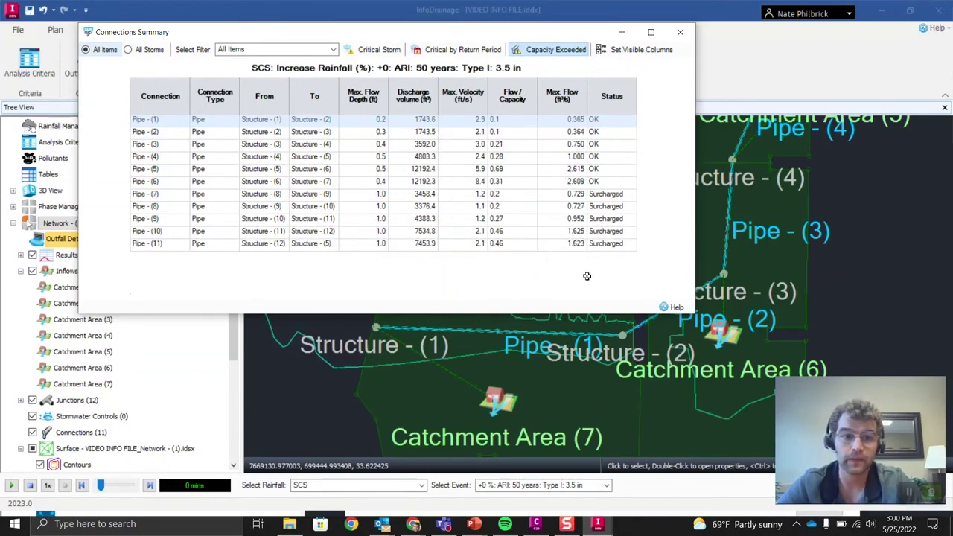
Swap the Connections Summary for the Inflows Summary of the seven catchments' 50-year results, then close it
{"action": "left_click", "coordinate": [679, 32]}
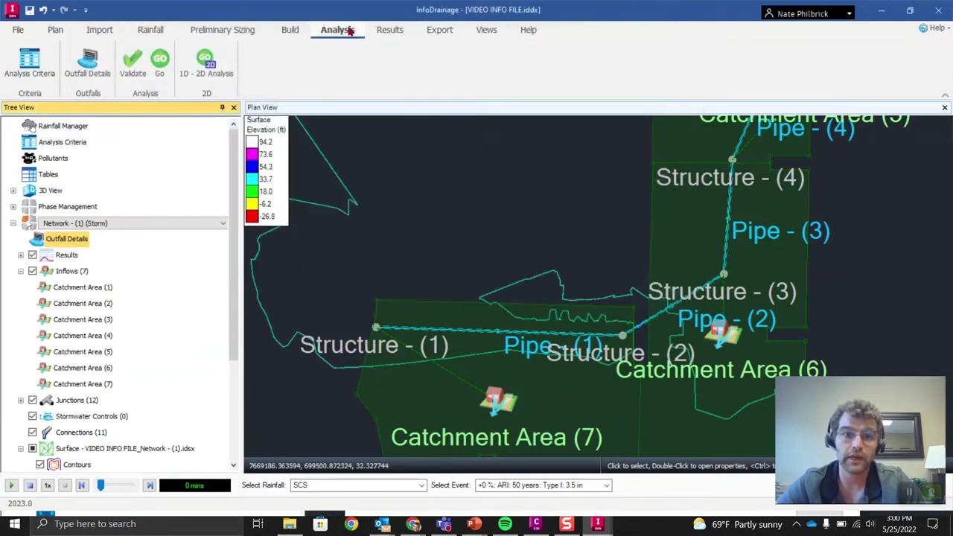
{"action": "left_click", "coordinate": [389, 31]}
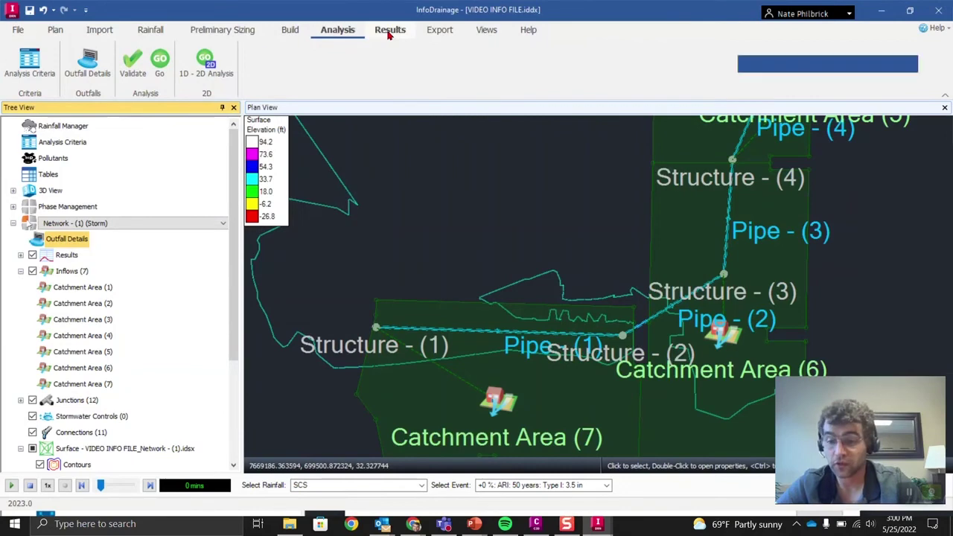
{"action": "scroll", "coordinate": [494, 212], "scroll_direction": "down", "scroll_amount": 2}
{"action": "scroll", "coordinate": [494, 212], "scroll_direction": "down", "scroll_amount": 4}
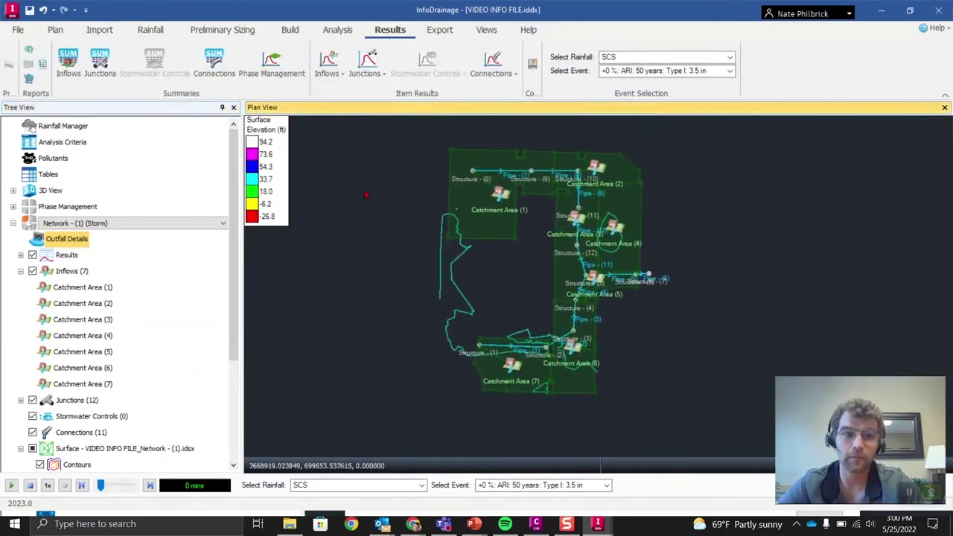
{"action": "left_click", "coordinate": [69, 63]}
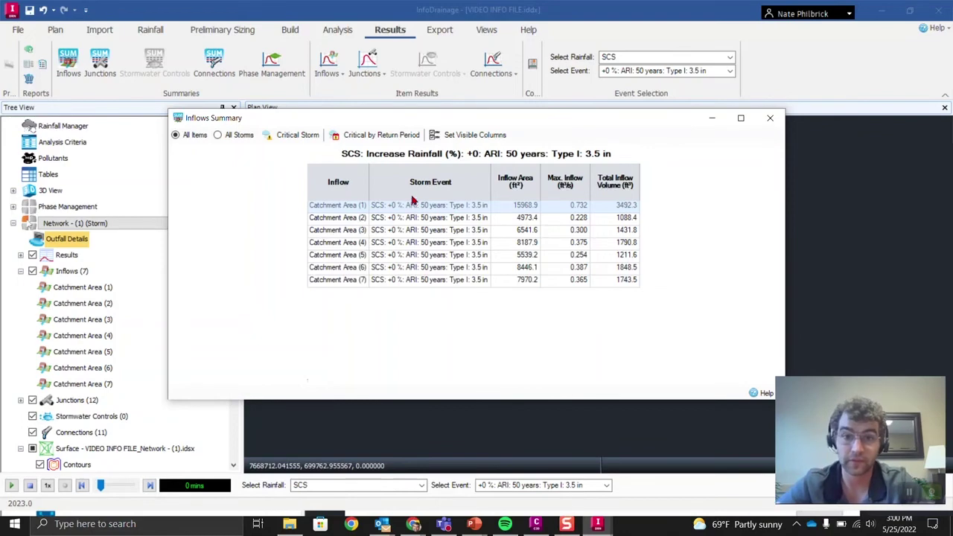
{"action": "left_click", "coordinate": [769, 118]}
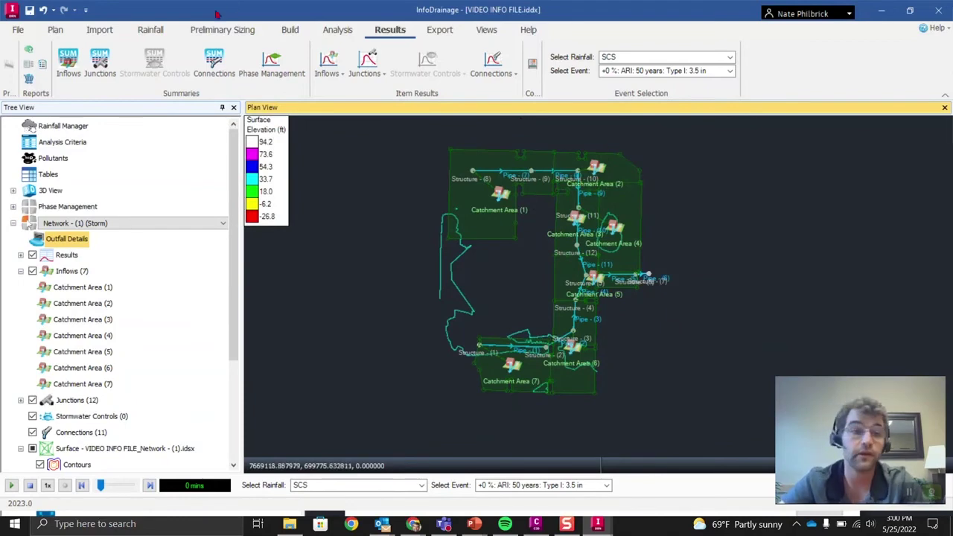
{"action": "left_click", "coordinate": [101, 65]}
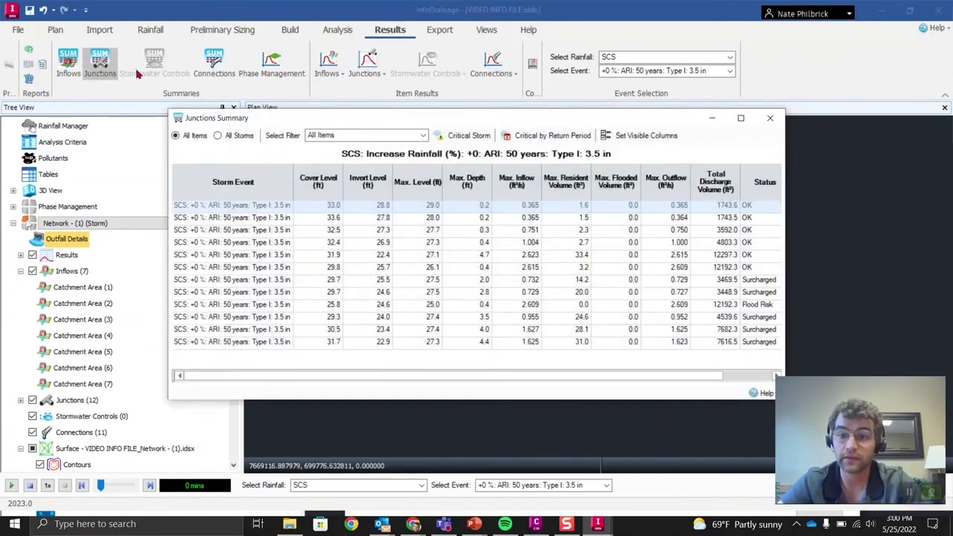
{"action": "left_click_drag", "start_coordinate": [504, 118], "coordinate": [427, 21]}
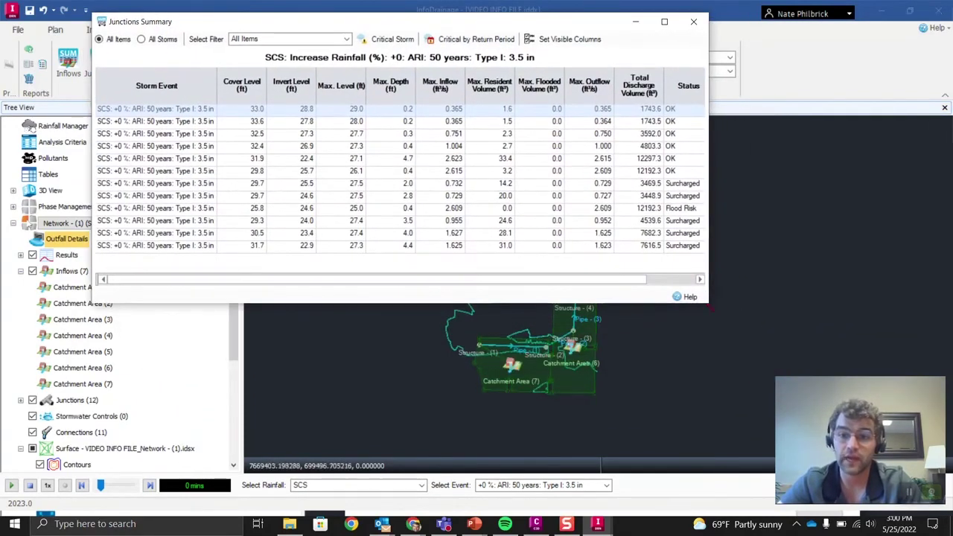
{"action": "left_click_drag", "start_coordinate": [707, 302], "coordinate": [815, 385]}
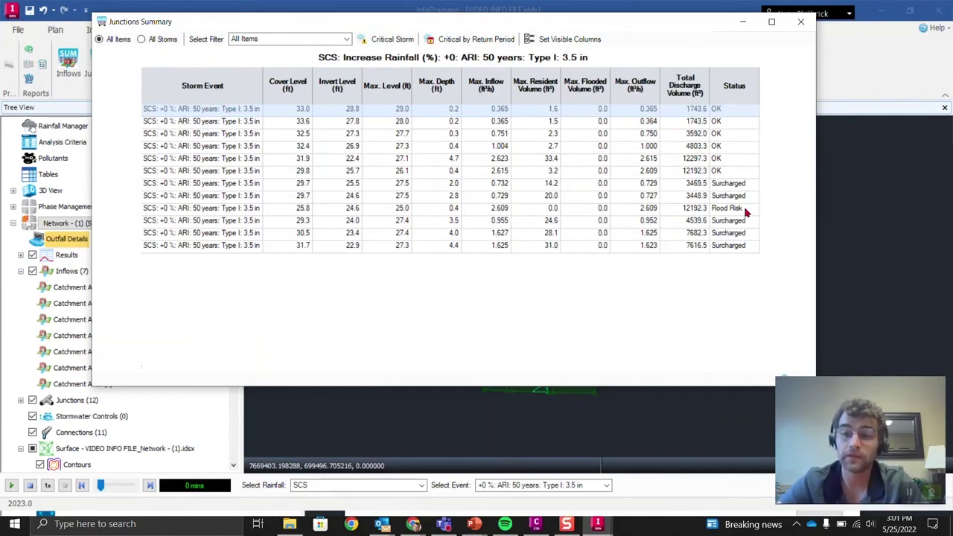
{"action": "left_click_drag", "start_coordinate": [617, 30], "coordinate": [606, 30]}
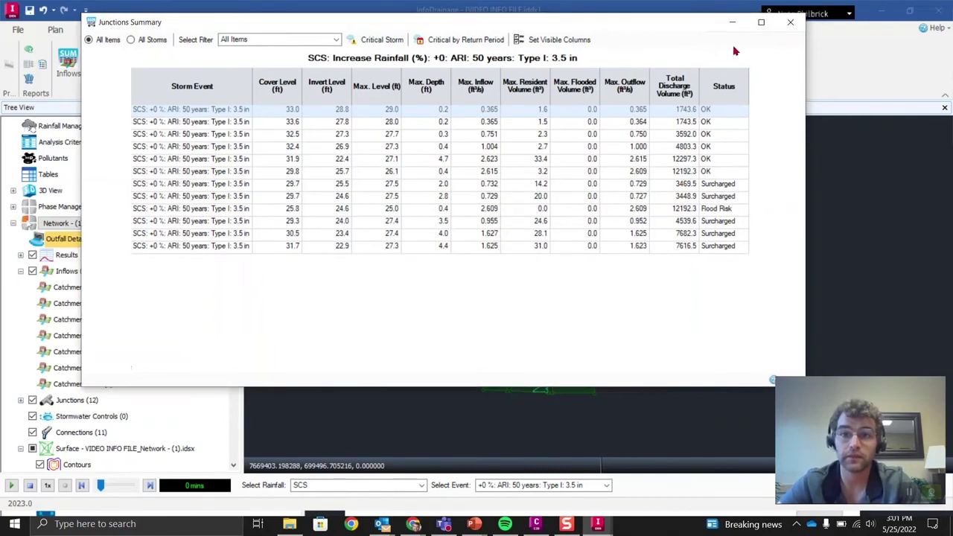
{"action": "left_click", "coordinate": [781, 25]}
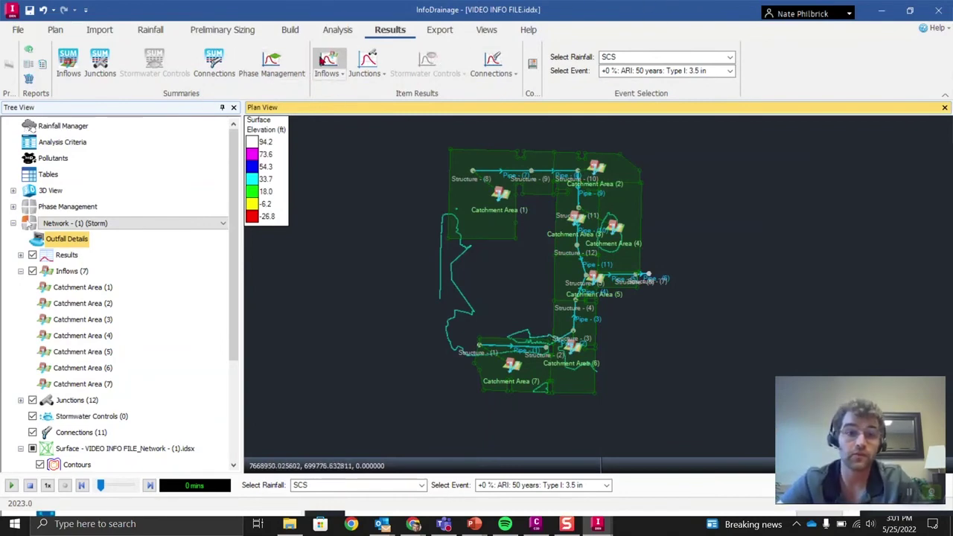
{"action": "left_click", "coordinate": [320, 65]}
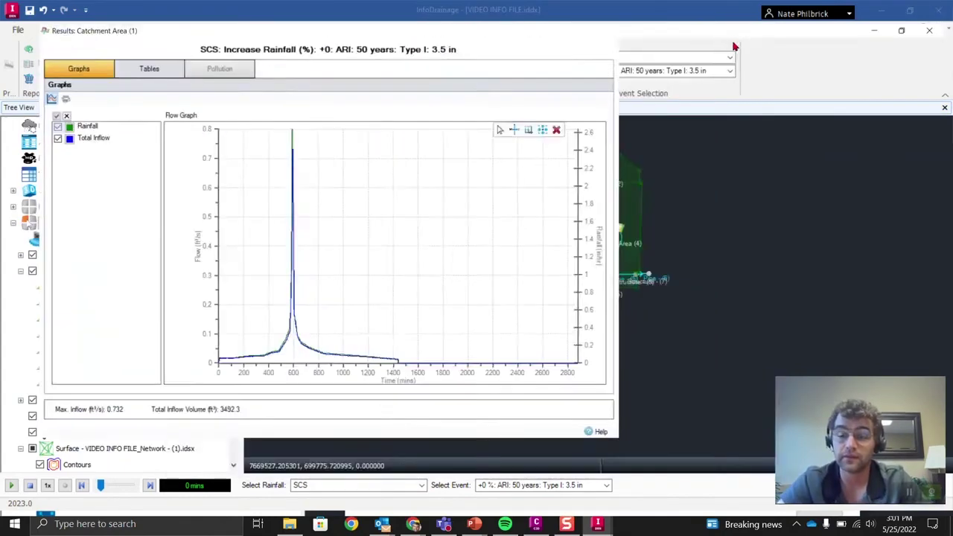
{"action": "left_click", "coordinate": [737, 42]}
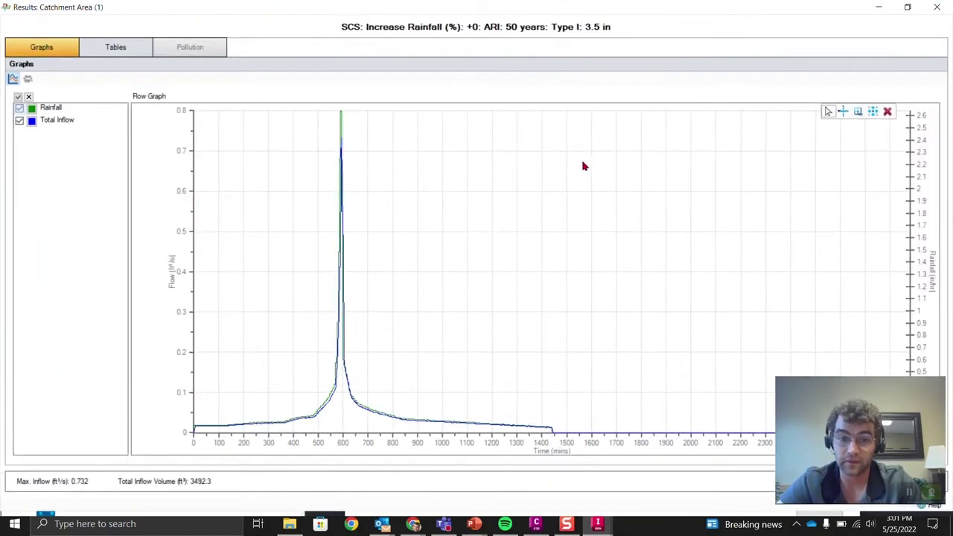
{"action": "left_click", "coordinate": [19, 108]}
{"action": "left_click", "coordinate": [19, 108]}
{"action": "left_click", "coordinate": [19, 120]}
{"action": "left_click", "coordinate": [19, 119]}
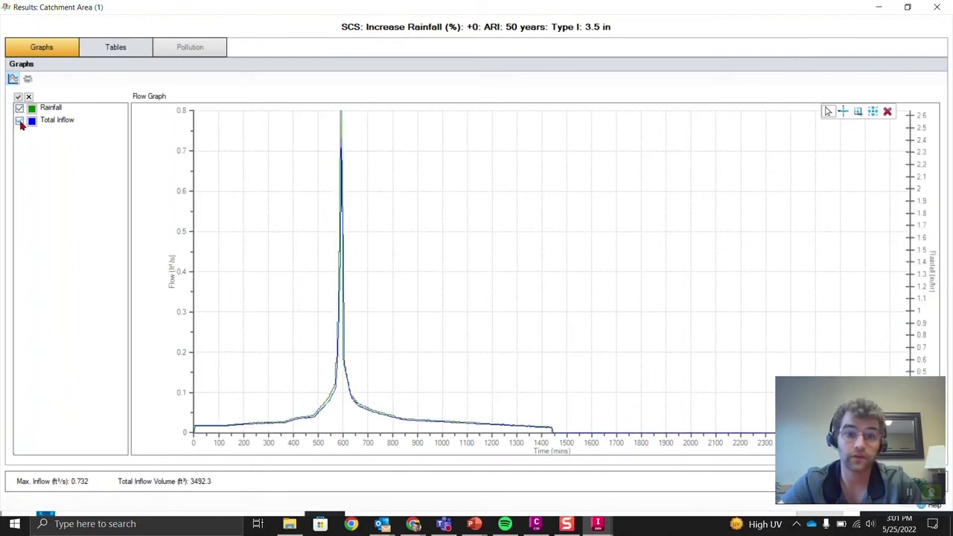
{"action": "left_click", "coordinate": [936, 7]}
Open and close the junction results for Structure - (12)
{"action": "left_click", "coordinate": [334, 78]}
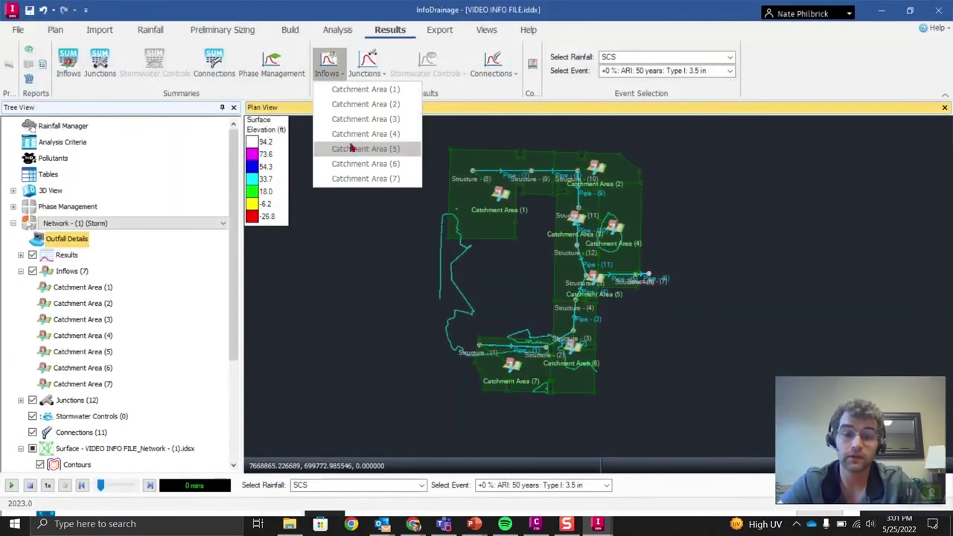
{"action": "left_click", "coordinate": [376, 79]}
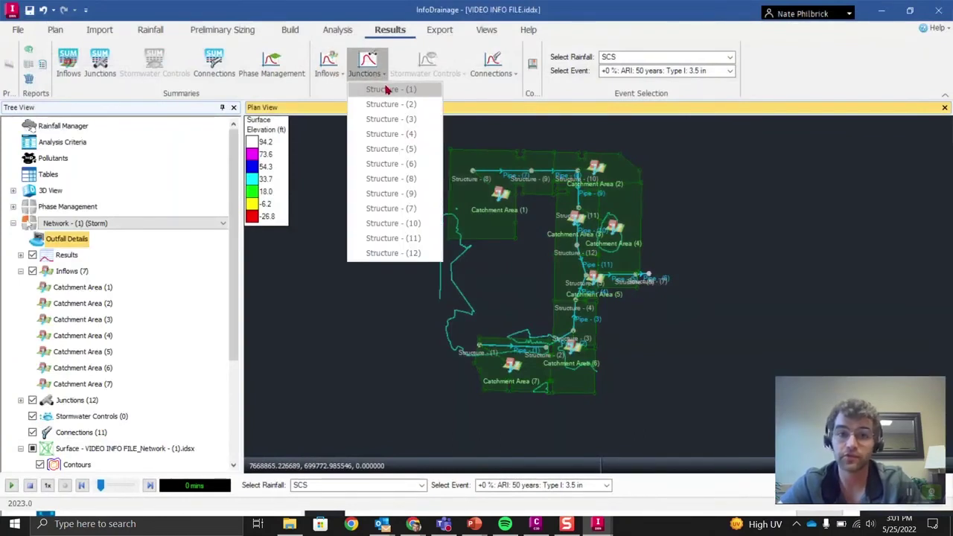
{"action": "left_click", "coordinate": [399, 258]}
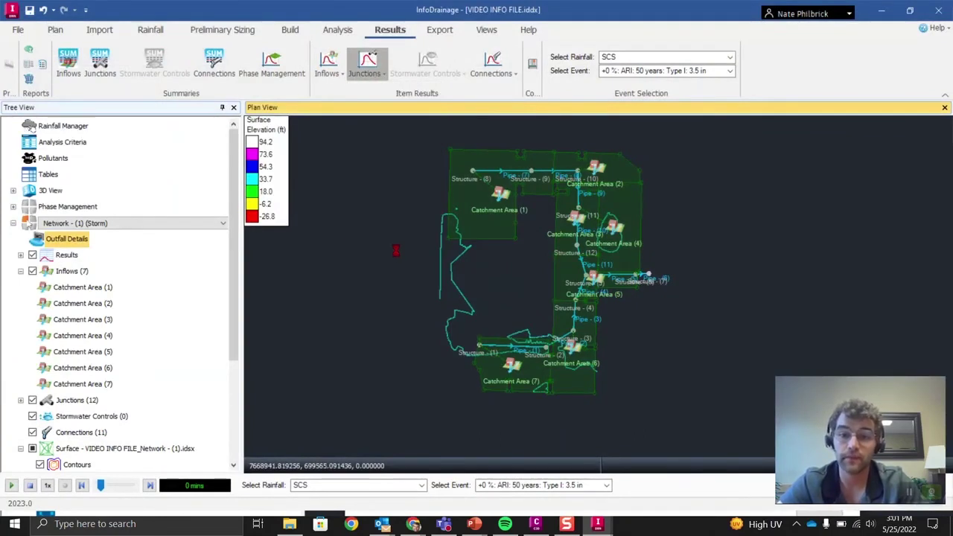
{"action": "left_click", "coordinate": [773, 27]}
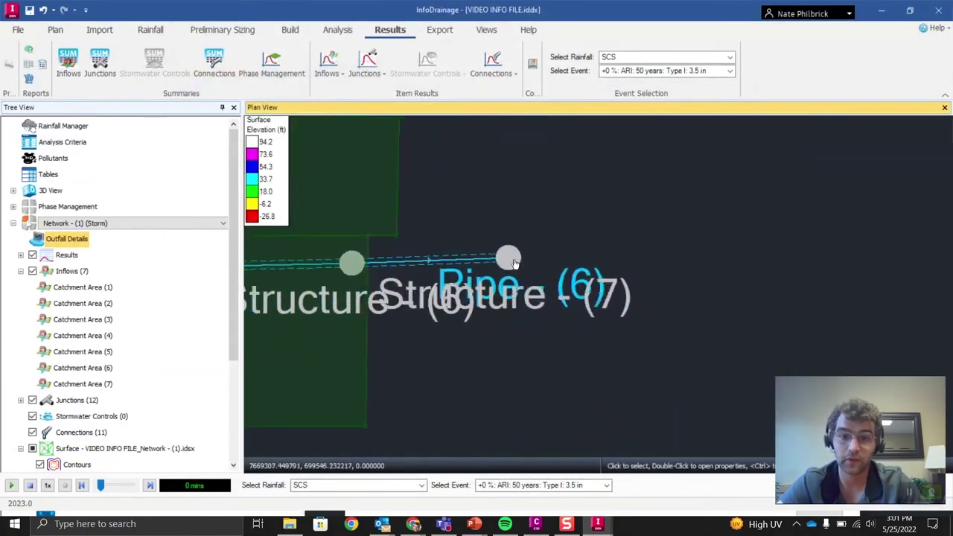
Expand the Junctions group listing Structures (1)–(12) and inspect Structure - (7) properties
{"action": "left_click", "coordinate": [512, 261]}
{"action": "scroll", "coordinate": [513, 262], "scroll_direction": "down", "scroll_amount": 3}
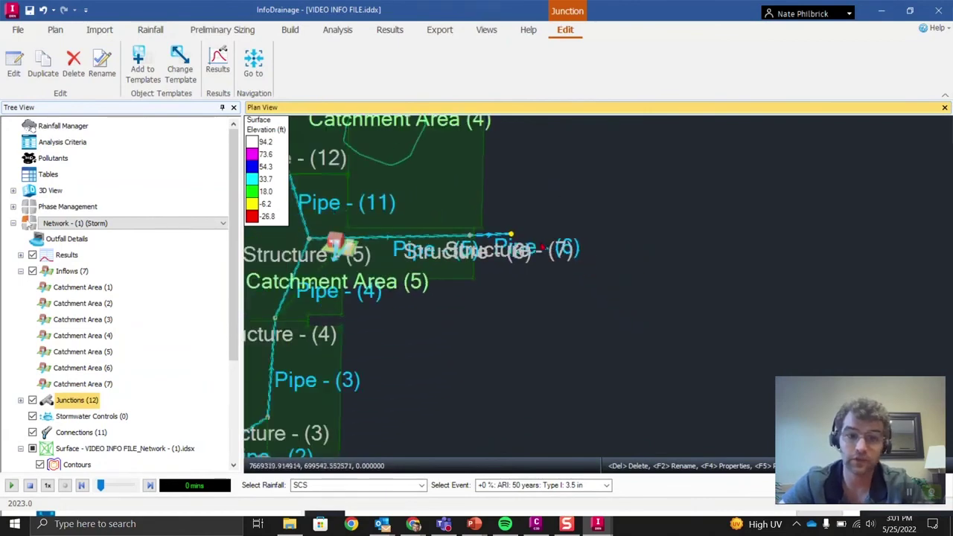
{"action": "scroll", "coordinate": [514, 257], "scroll_direction": "up", "scroll_amount": 3}
{"action": "key", "text": "Escape"}
{"action": "left_click", "coordinate": [21, 400]}
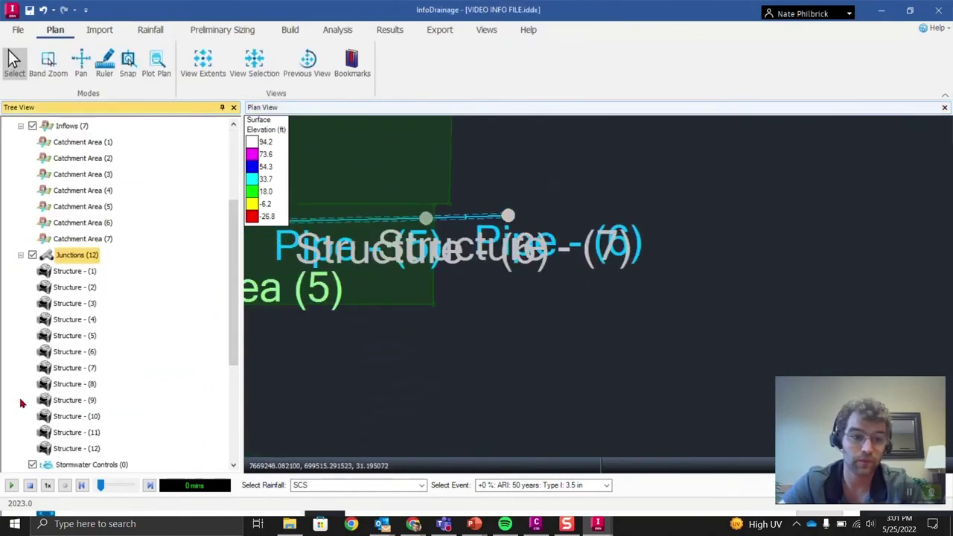
{"action": "double_click", "coordinate": [507, 216]}
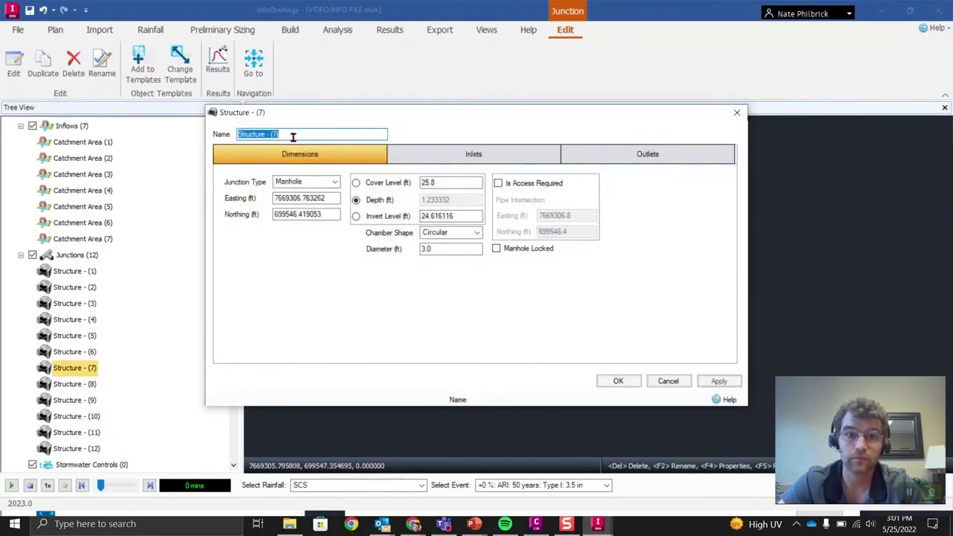
{"action": "left_click", "coordinate": [736, 113]}
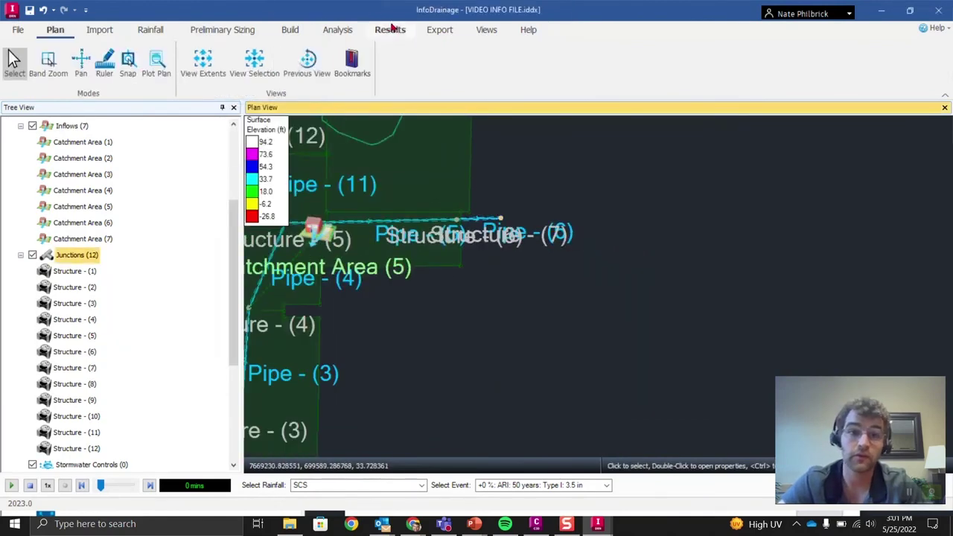
{"action": "left_click", "coordinate": [391, 30]}
View Structure - (7) as a full-screen flow graph with Total Approach Flow hidden, then close it
{"action": "left_click", "coordinate": [364, 75]}
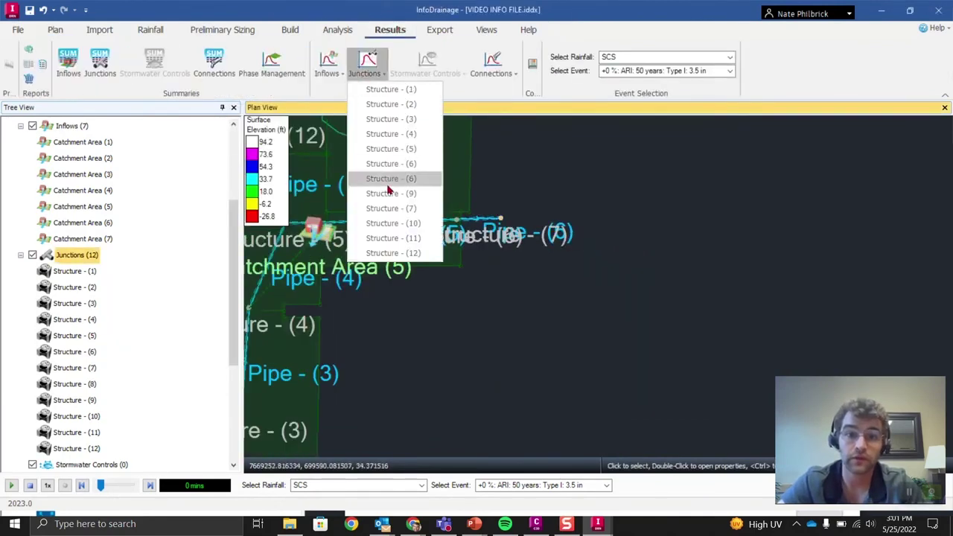
{"action": "left_click", "coordinate": [387, 211]}
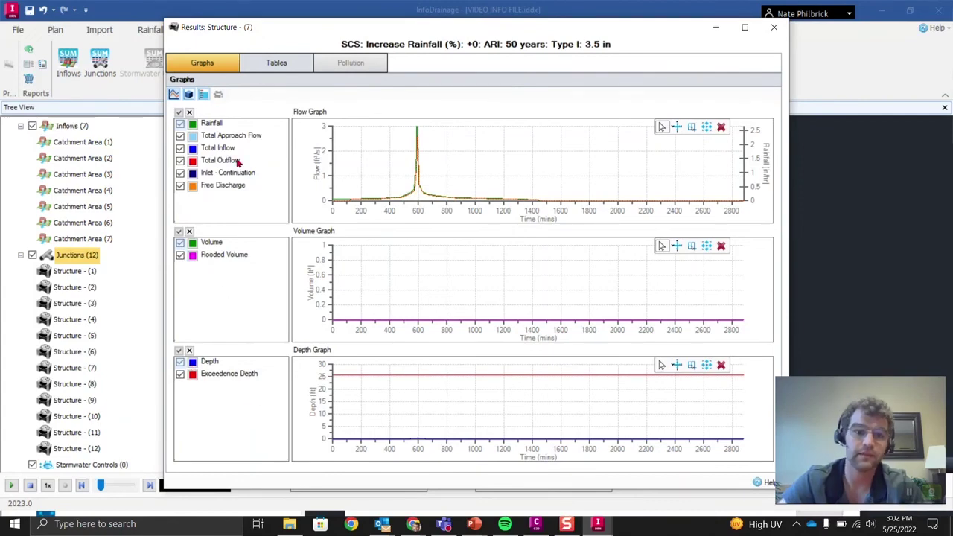
{"action": "left_click", "coordinate": [202, 95]}
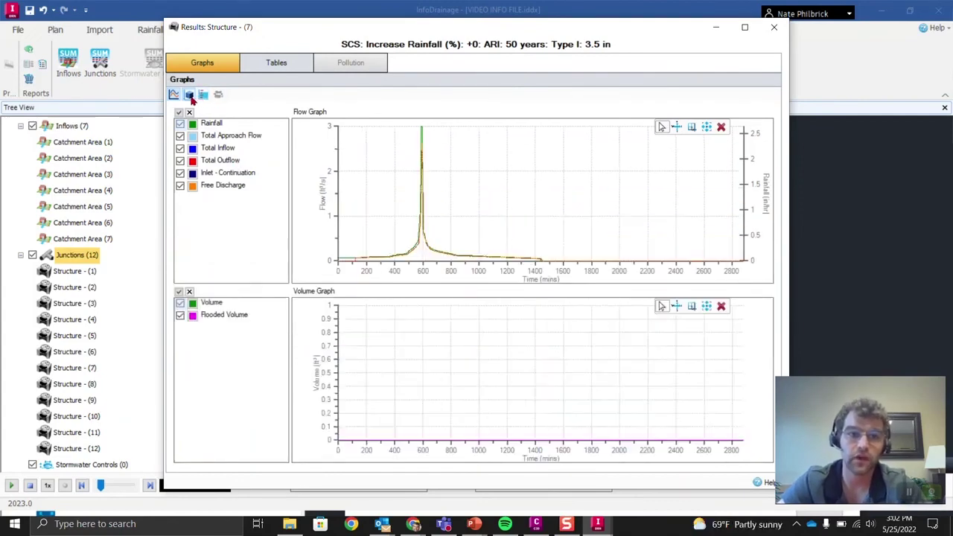
{"action": "left_click", "coordinate": [189, 94]}
{"action": "left_click", "coordinate": [744, 27]}
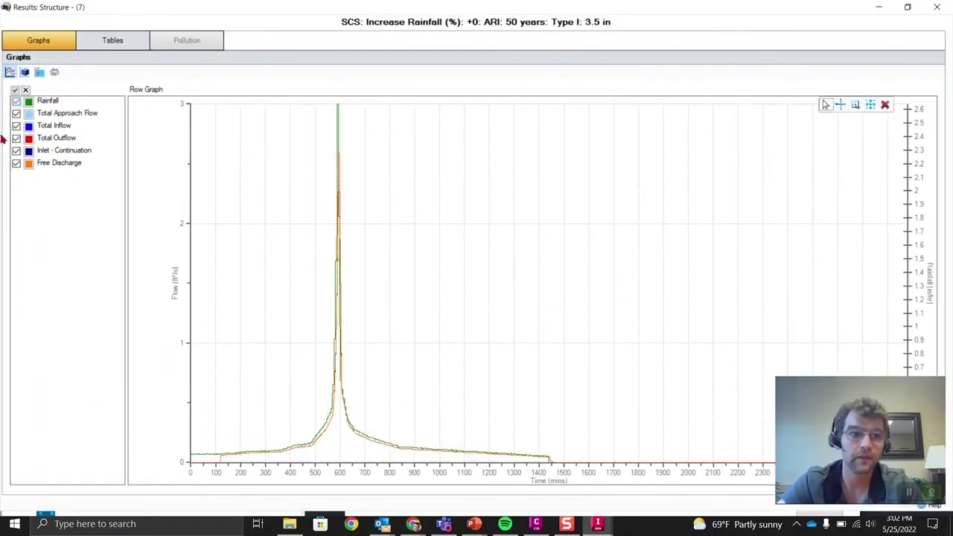
{"action": "left_click", "coordinate": [17, 114]}
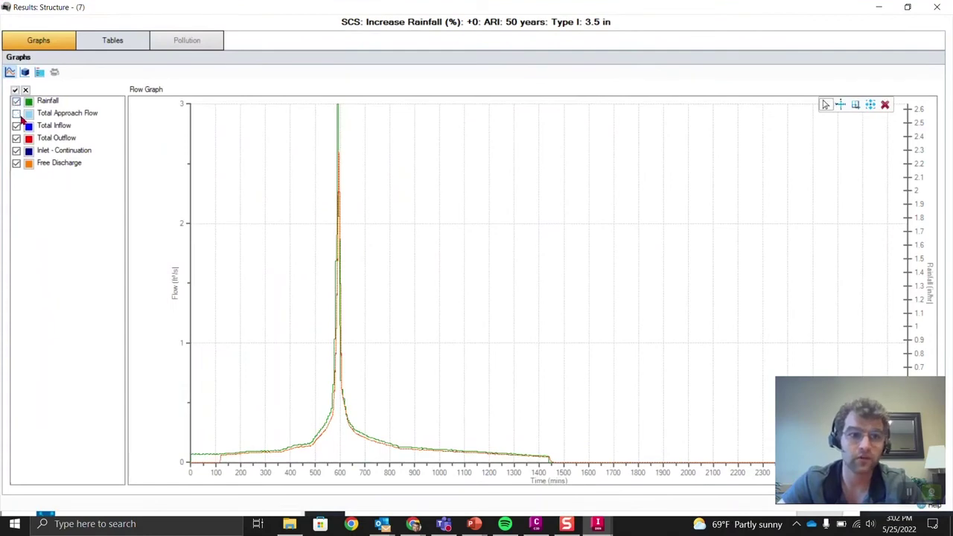
{"action": "scroll", "coordinate": [330, 436], "scroll_direction": "up", "scroll_amount": 3}
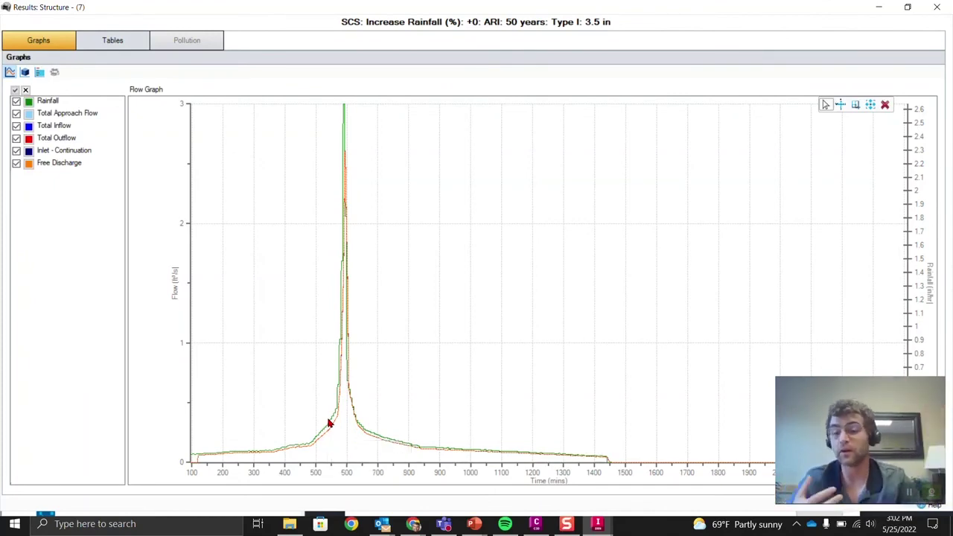
{"action": "left_click", "coordinate": [936, 6]}
{"action": "scroll", "coordinate": [412, 289], "scroll_direction": "down", "scroll_amount": 5}
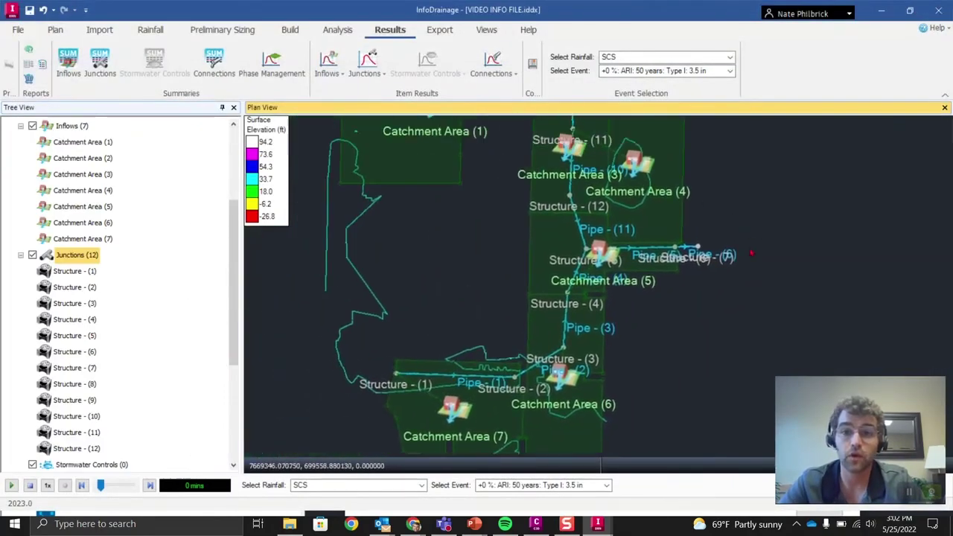
Zoom out to show the full network, including Structures (8)–(10) and Catchment Area (1)
{"action": "scroll", "coordinate": [637, 244], "scroll_direction": "down", "scroll_amount": 3}
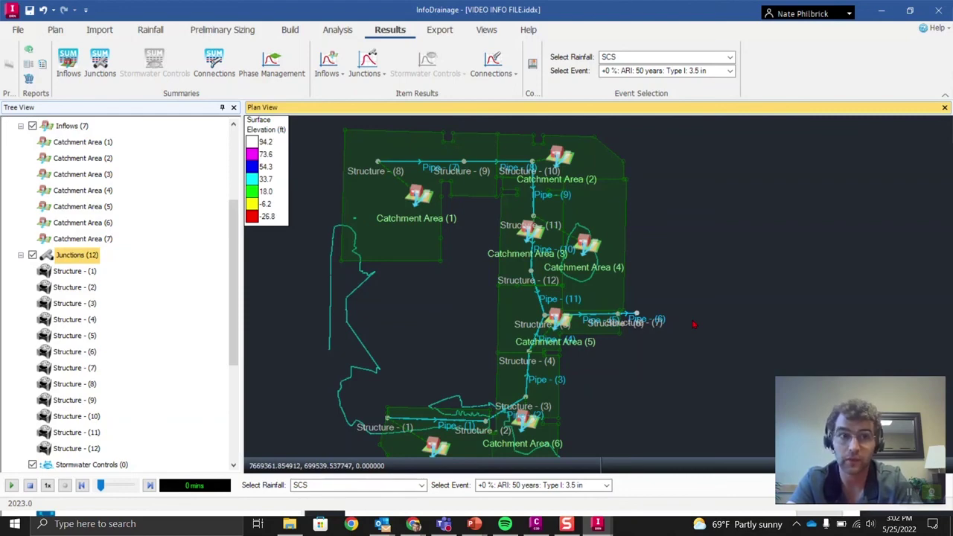
Display the export options for CAD, image, LandXML, MicroDrainage, GIS and text
{"action": "left_click", "coordinate": [431, 33]}
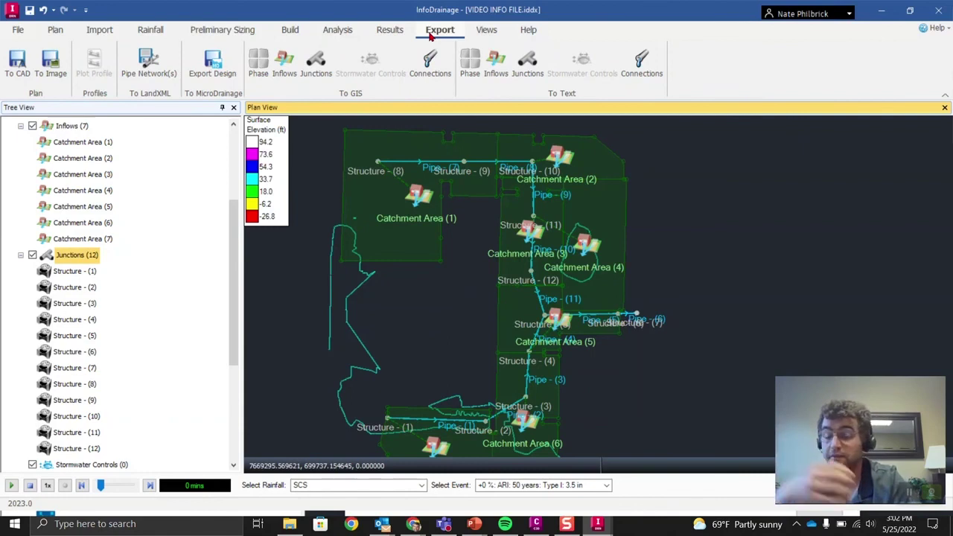